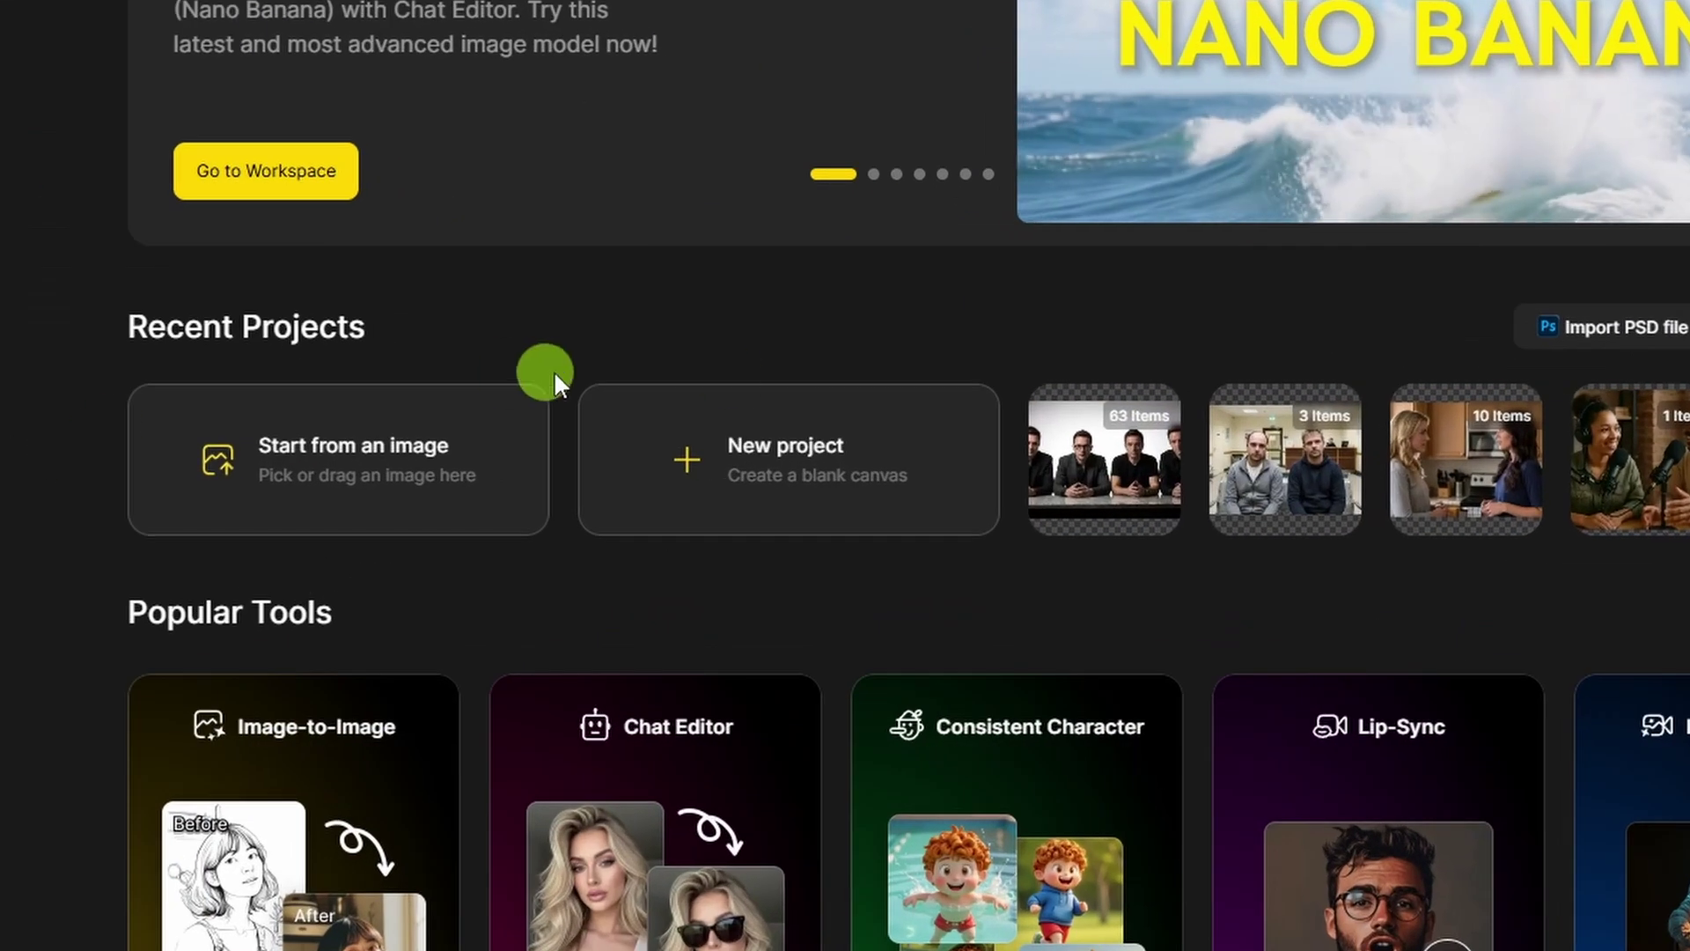
Create a new blank project with a 16:9 canvas of 1536 × 864
{"action": "left_click", "coordinate": [901, 509]}
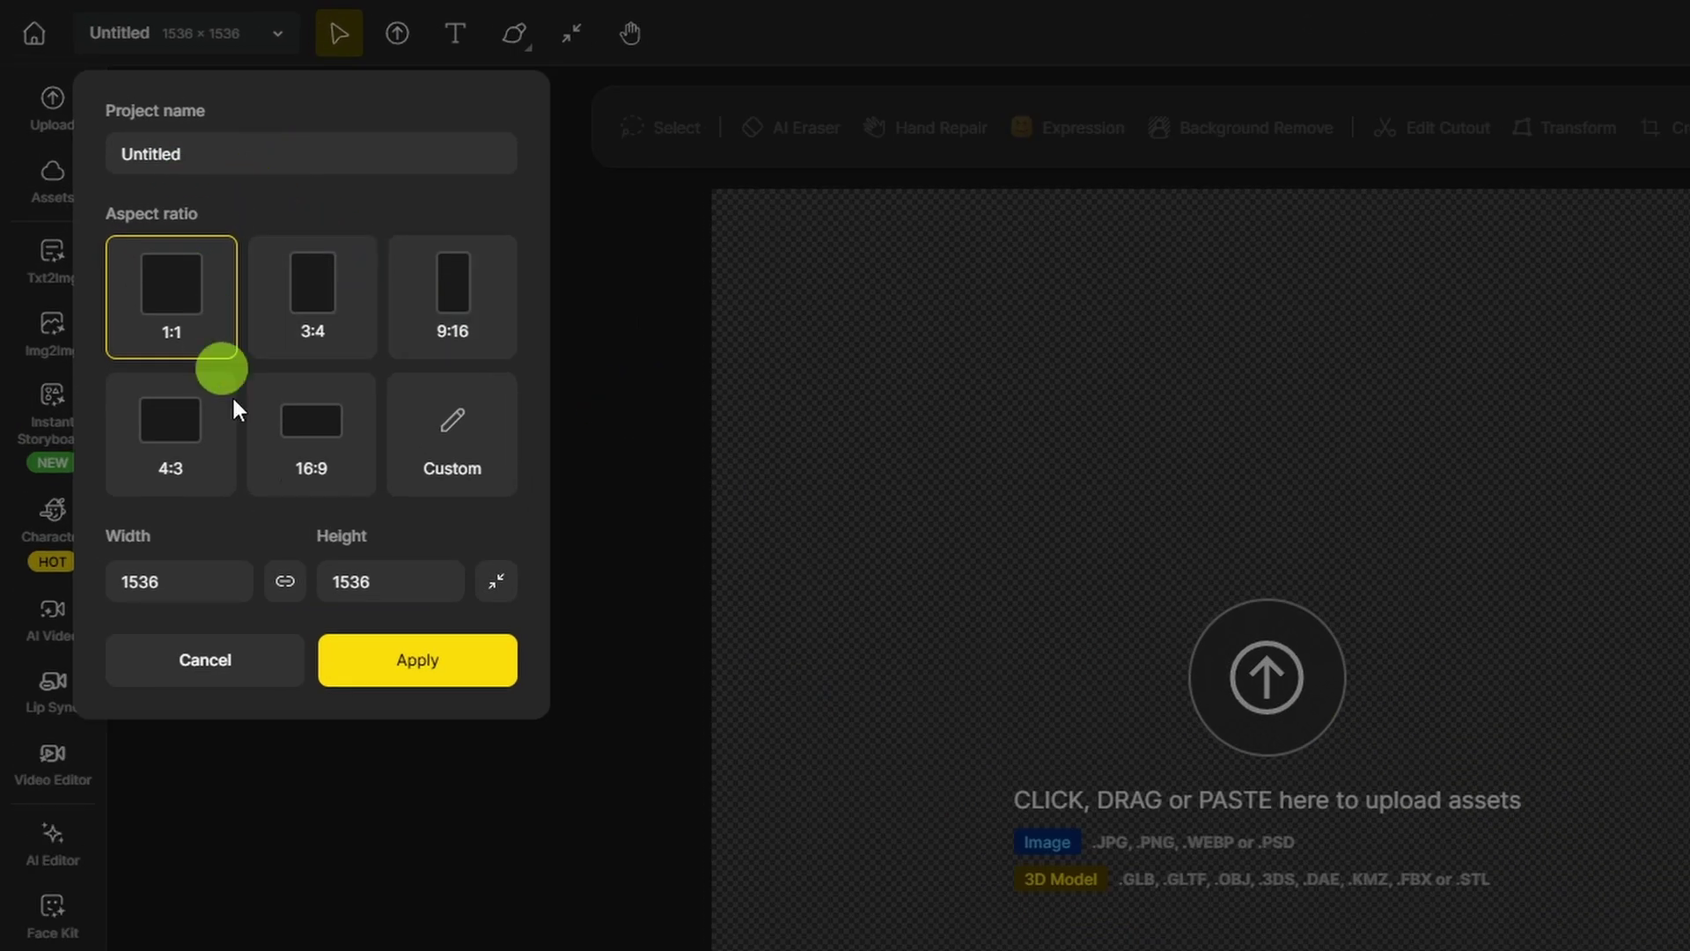
{"action": "left_click", "coordinate": [354, 474]}
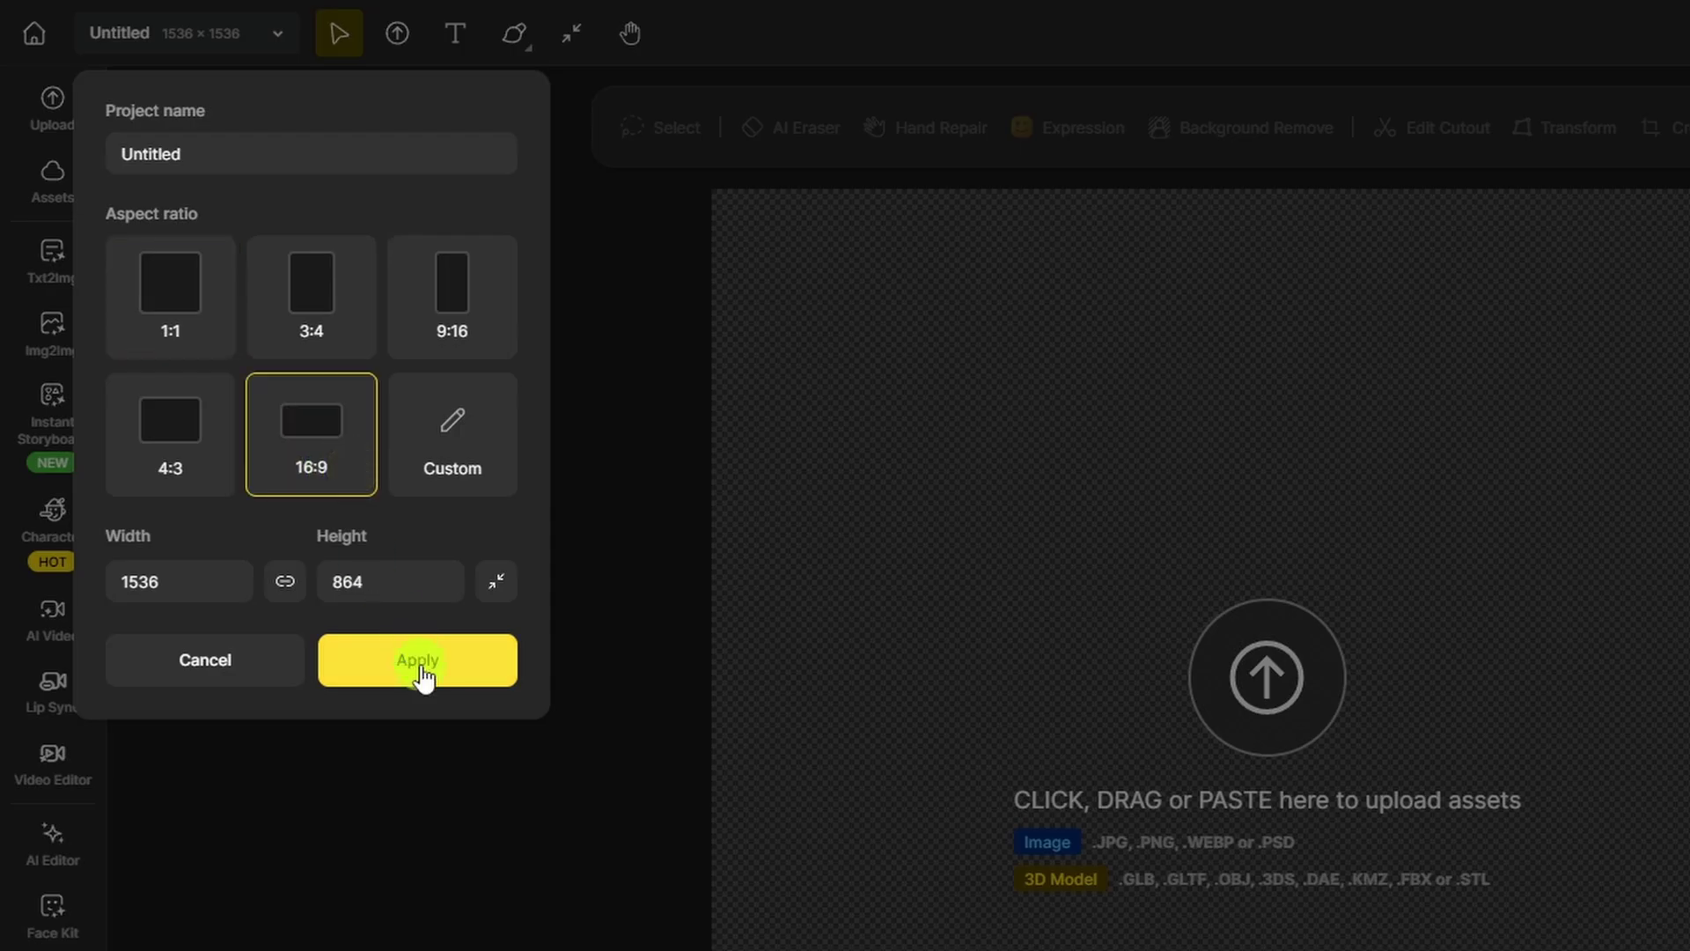
{"action": "left_click", "coordinate": [422, 678]}
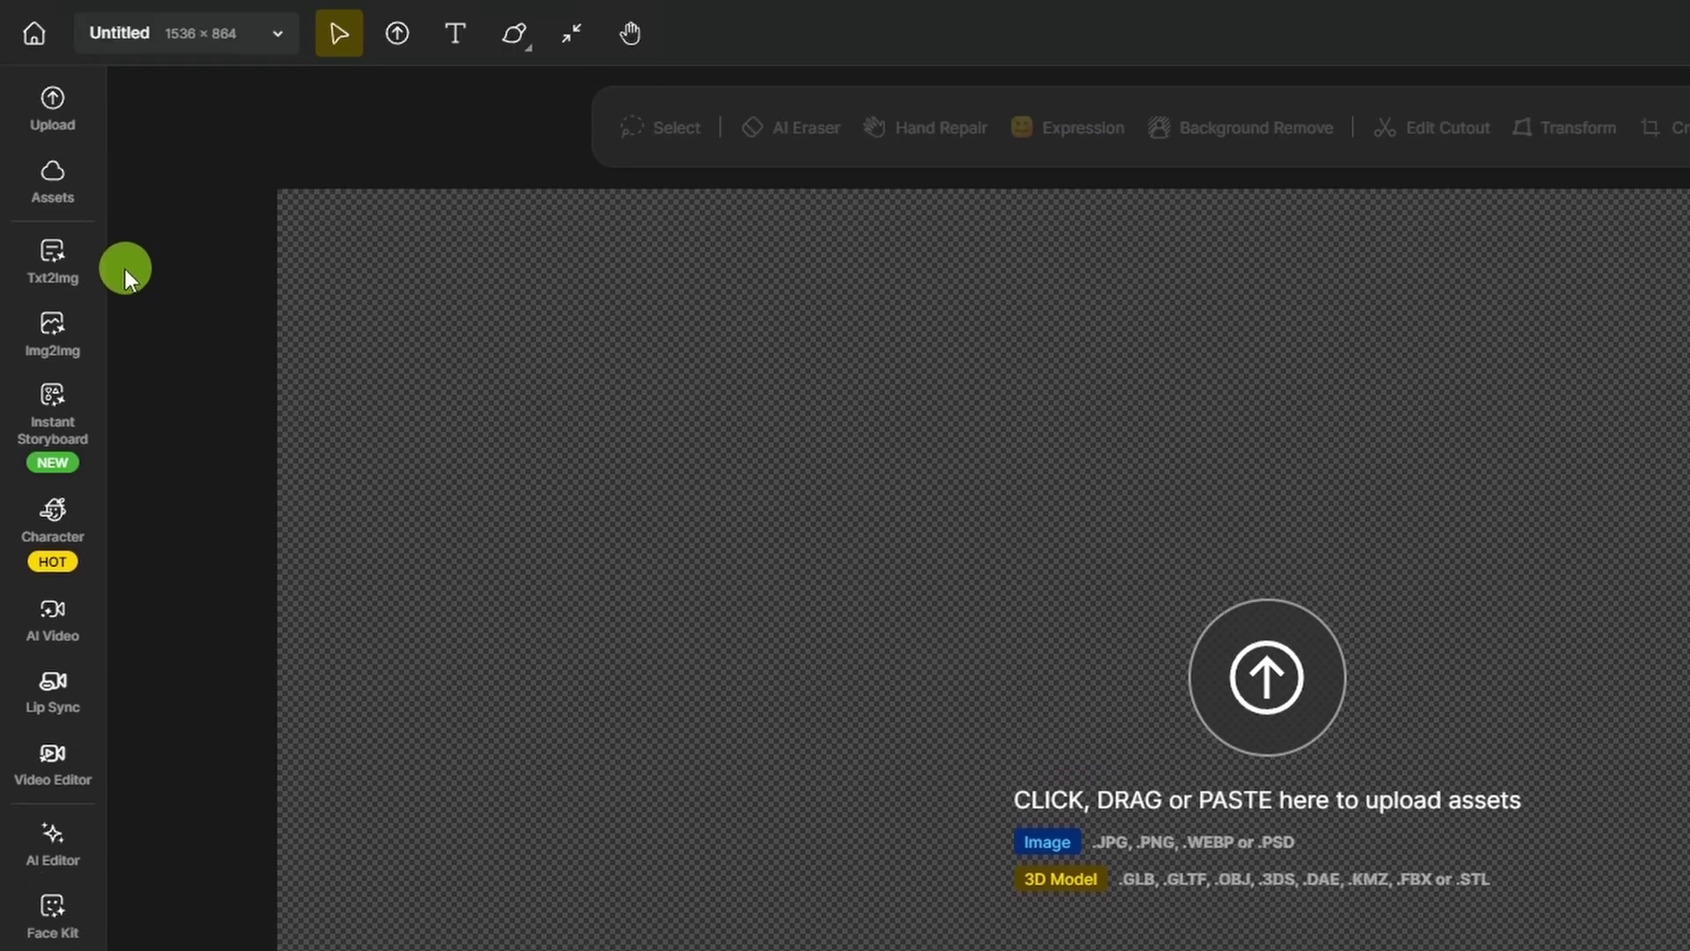
Browse the Txt2Img image styles without choosing one
{"action": "mouse_move", "coordinate": [75, 269]}
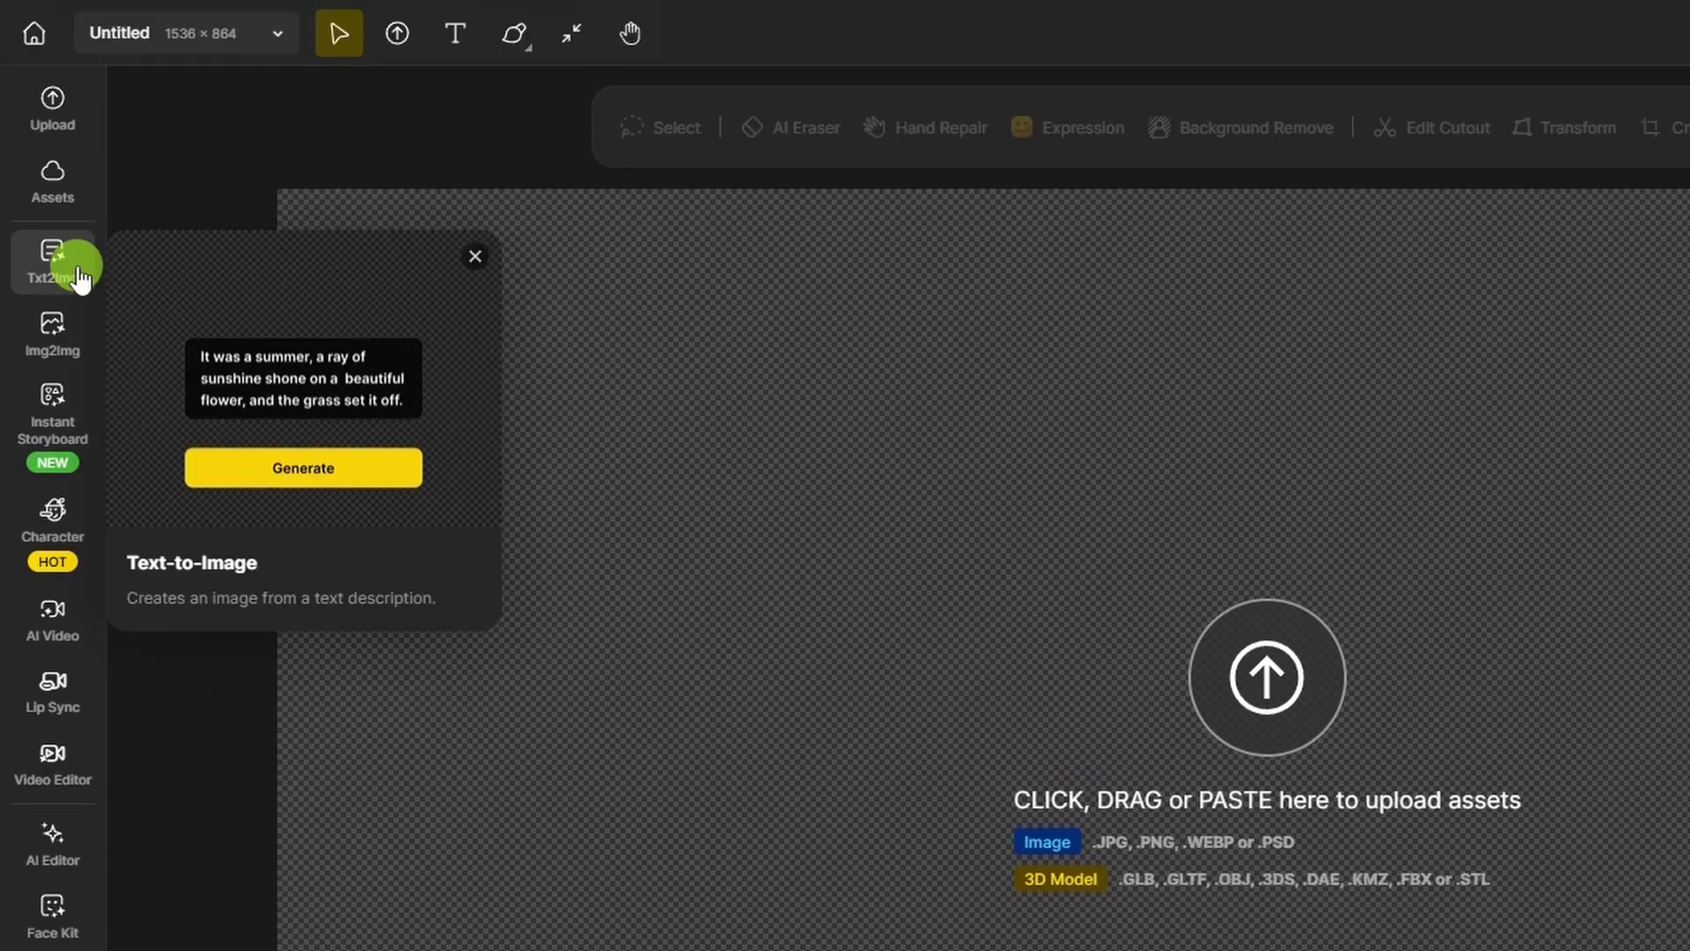
{"action": "left_click", "coordinate": [76, 274]}
{"action": "left_click", "coordinate": [279, 174]}
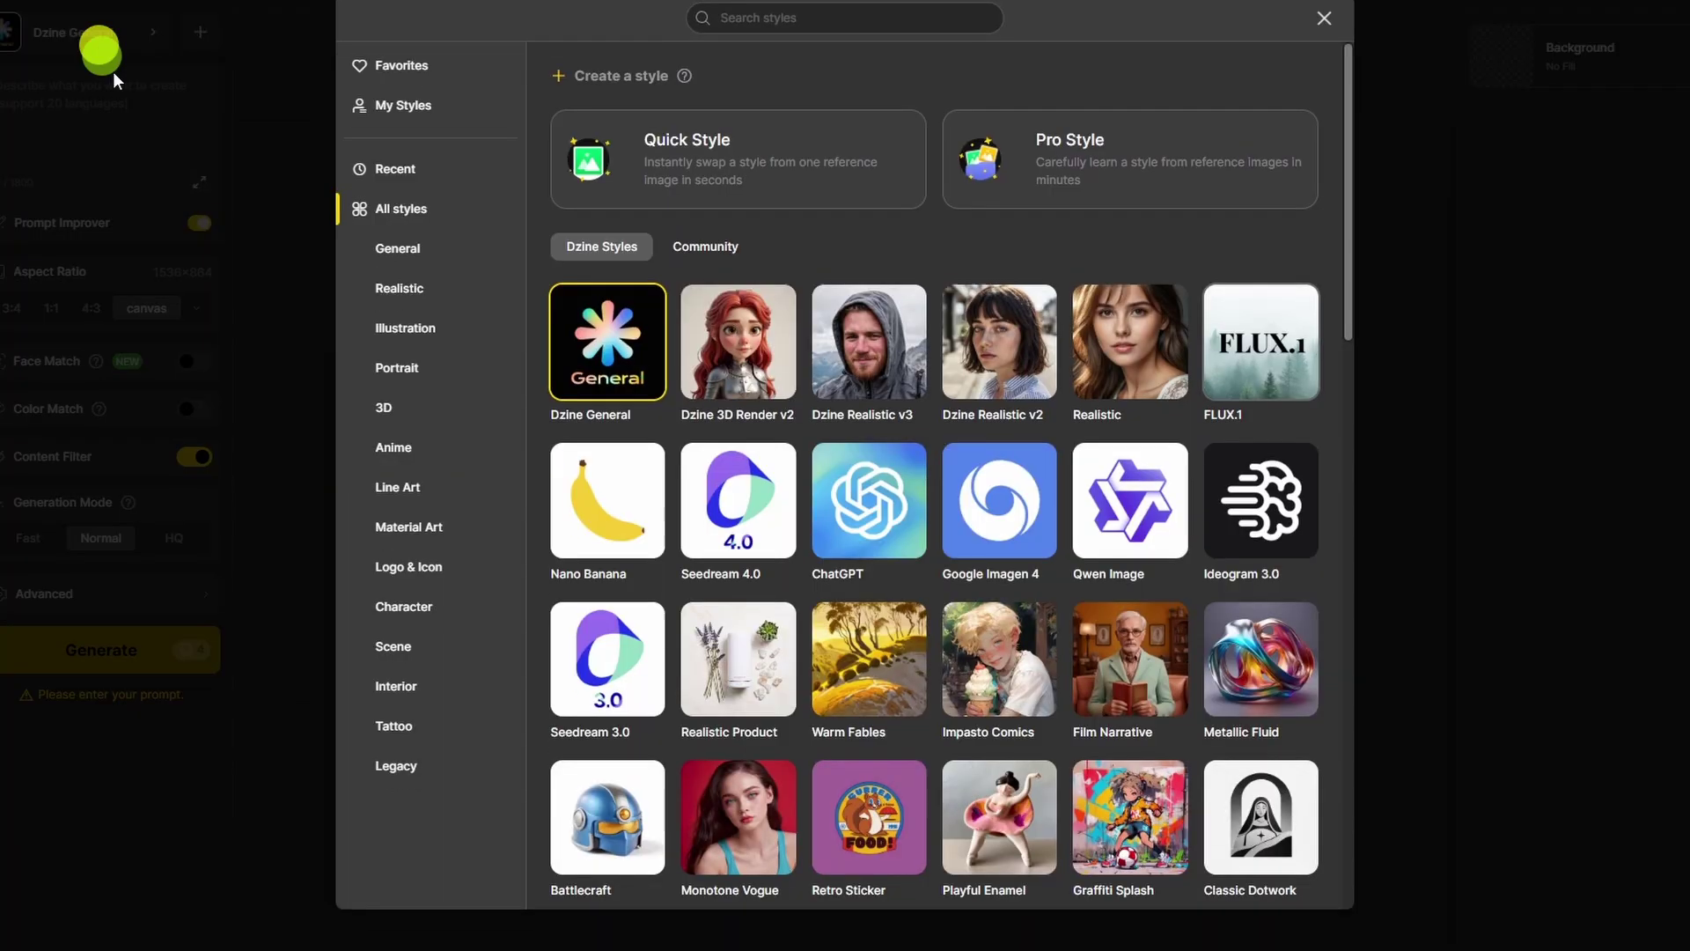
{"action": "left_click", "coordinate": [1321, 35]}
Leave Txt2Img and drop the studio photo of the two podcast hosts onto the canvas
{"action": "left_click", "coordinate": [154, 161]}
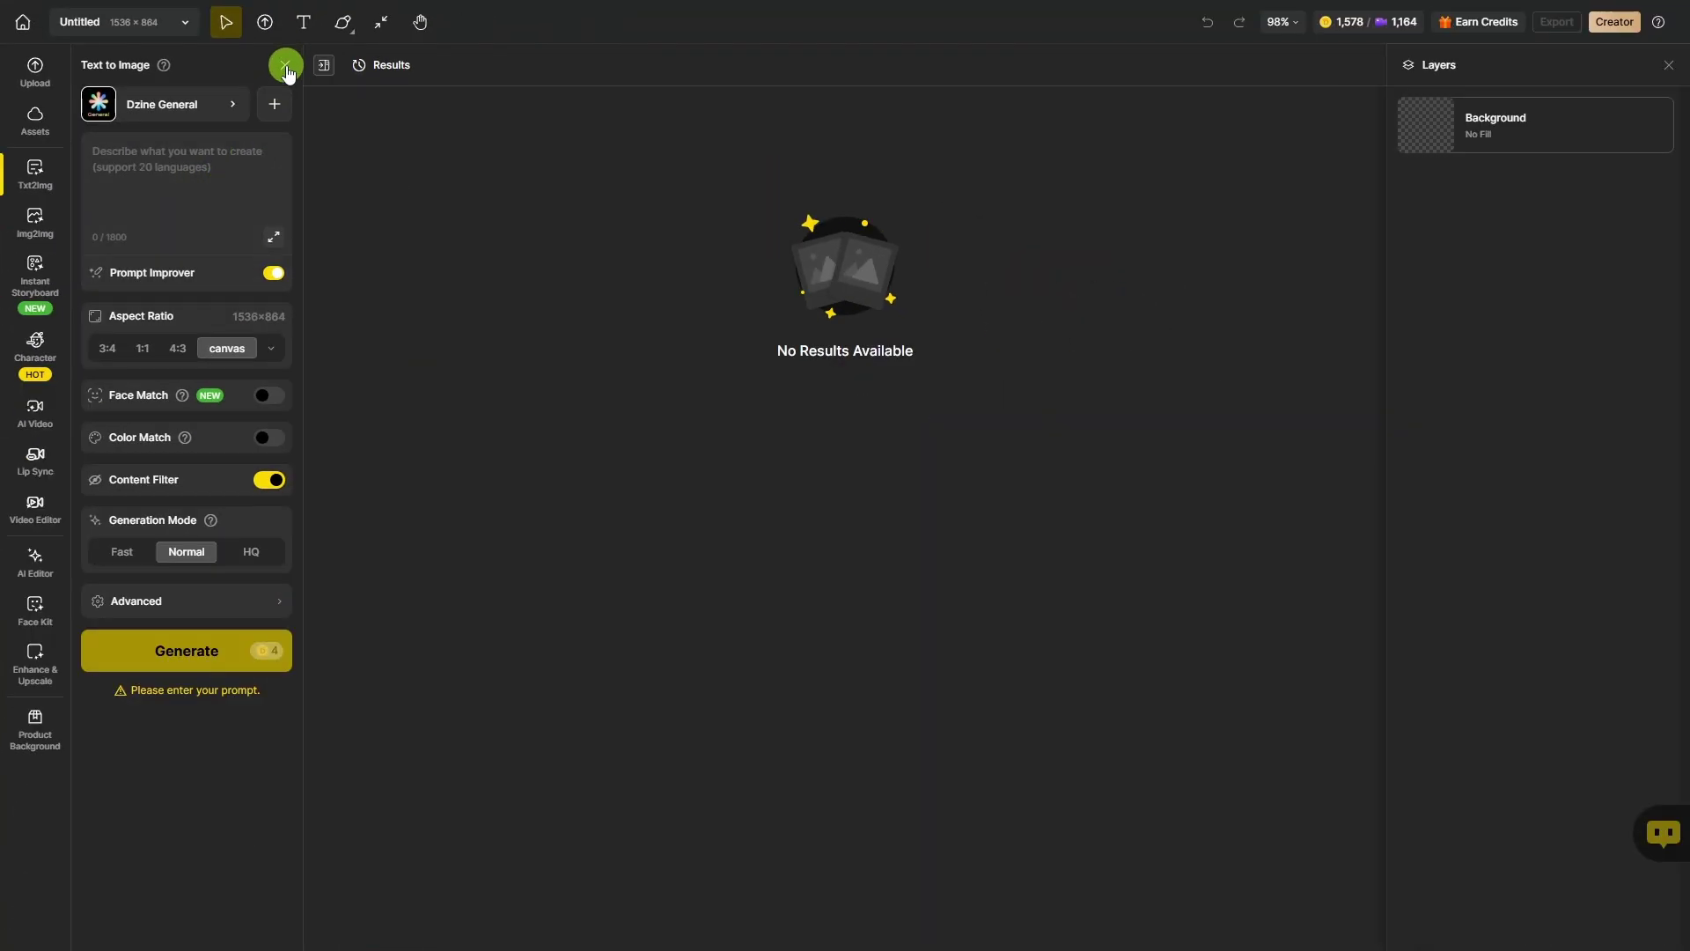
{"action": "left_click", "coordinate": [285, 66]}
{"action": "left_click_drag", "start_coordinate": [239, 92], "coordinate": [786, 392]}
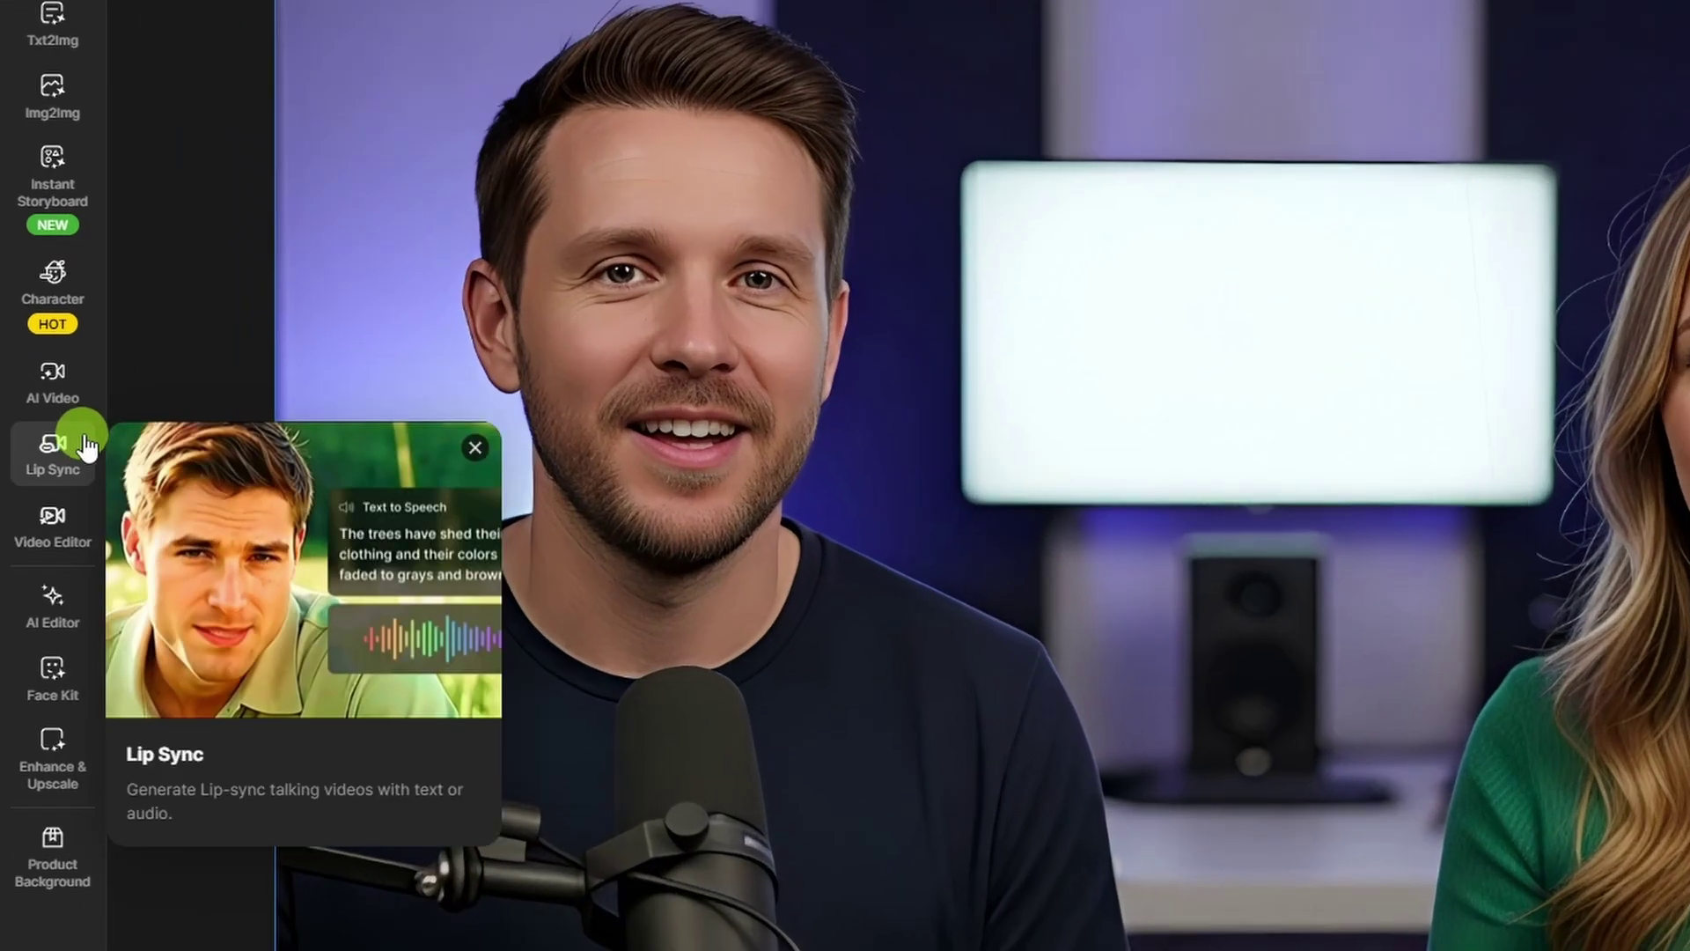
Set Lip Sync to Pro generation mode and bring up the face image picker
{"action": "left_click", "coordinate": [84, 445]}
{"action": "left_click", "coordinate": [279, 148]}
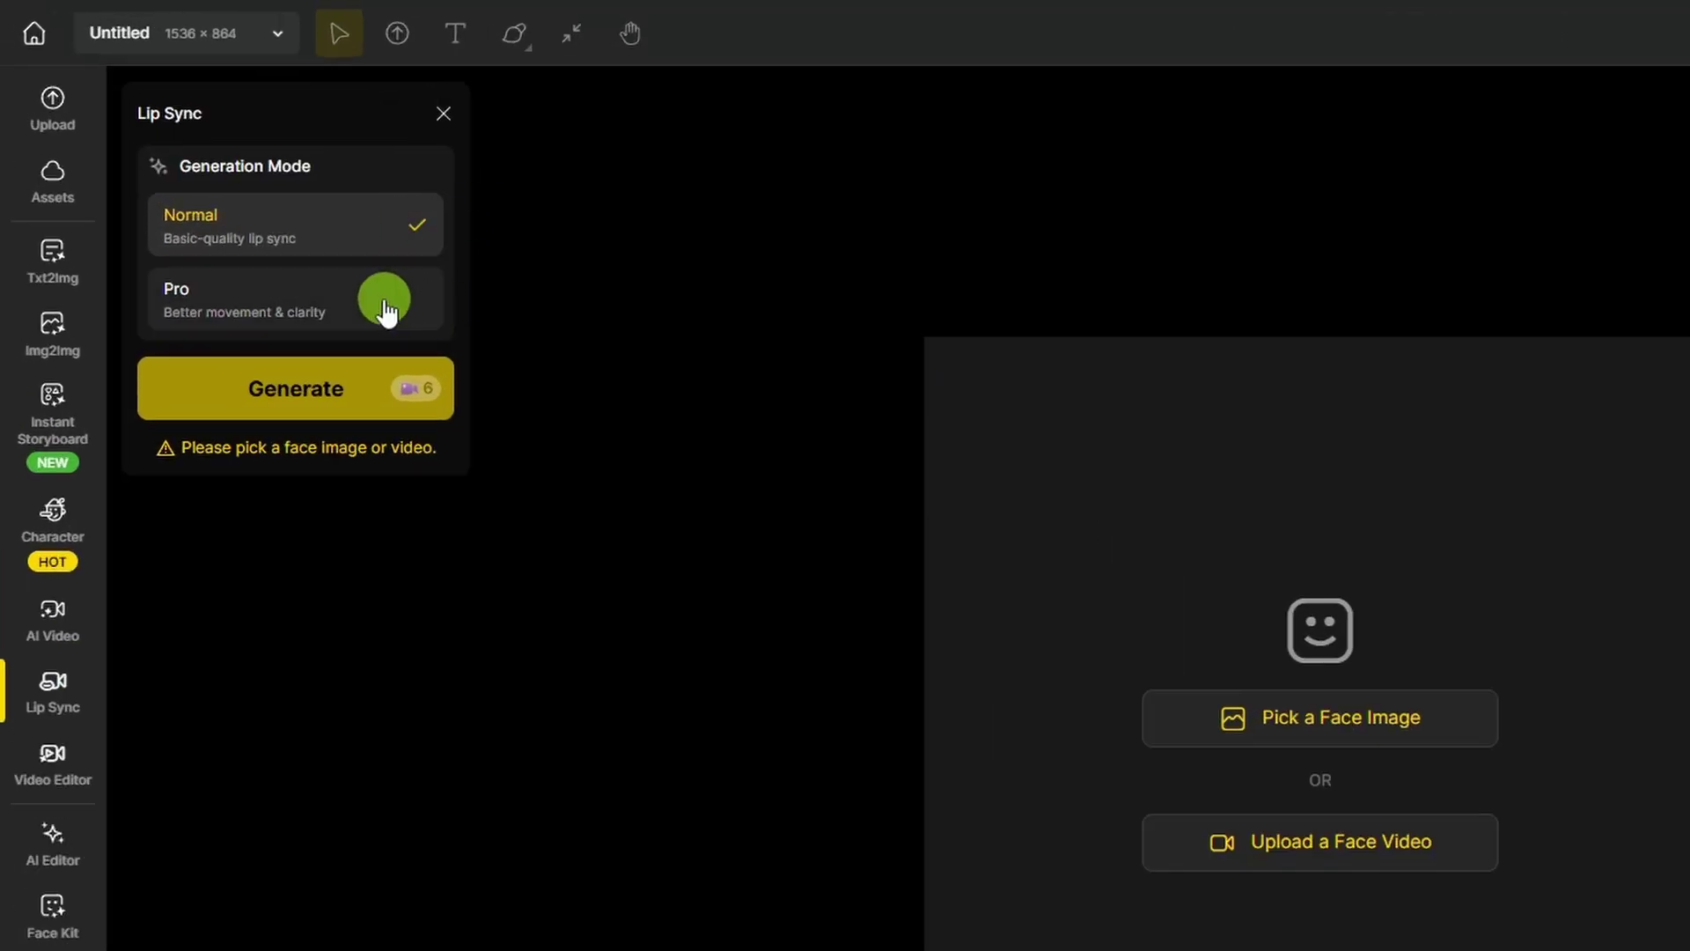
{"action": "left_click", "coordinate": [387, 310]}
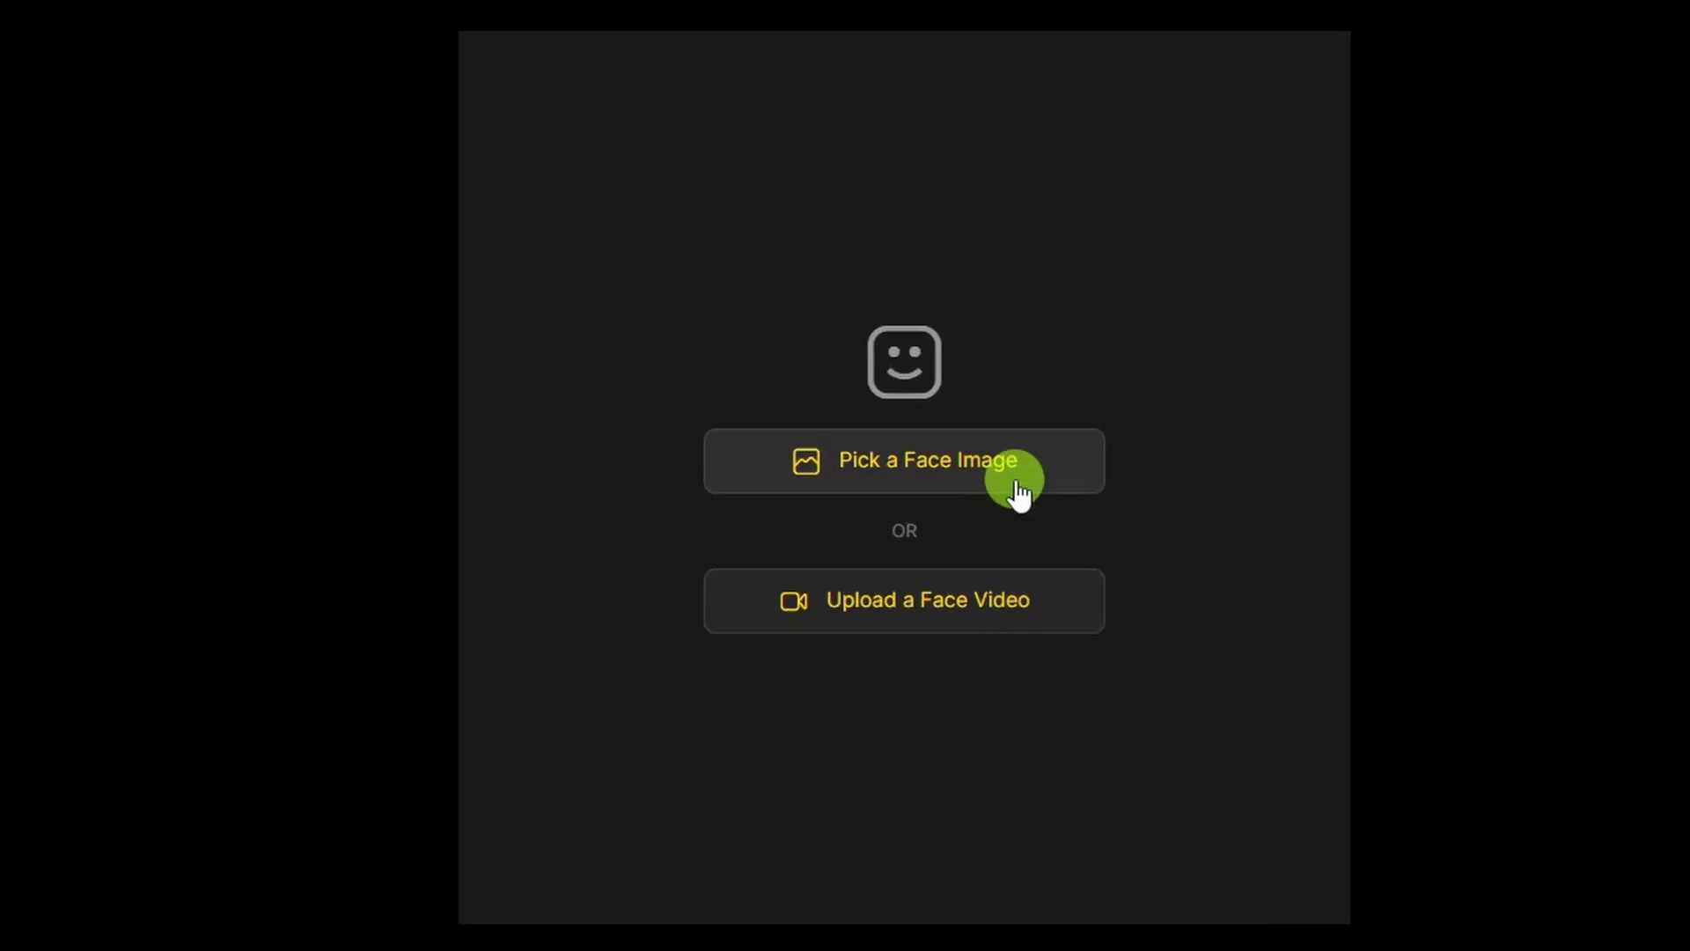
{"action": "left_click", "coordinate": [1074, 473]}
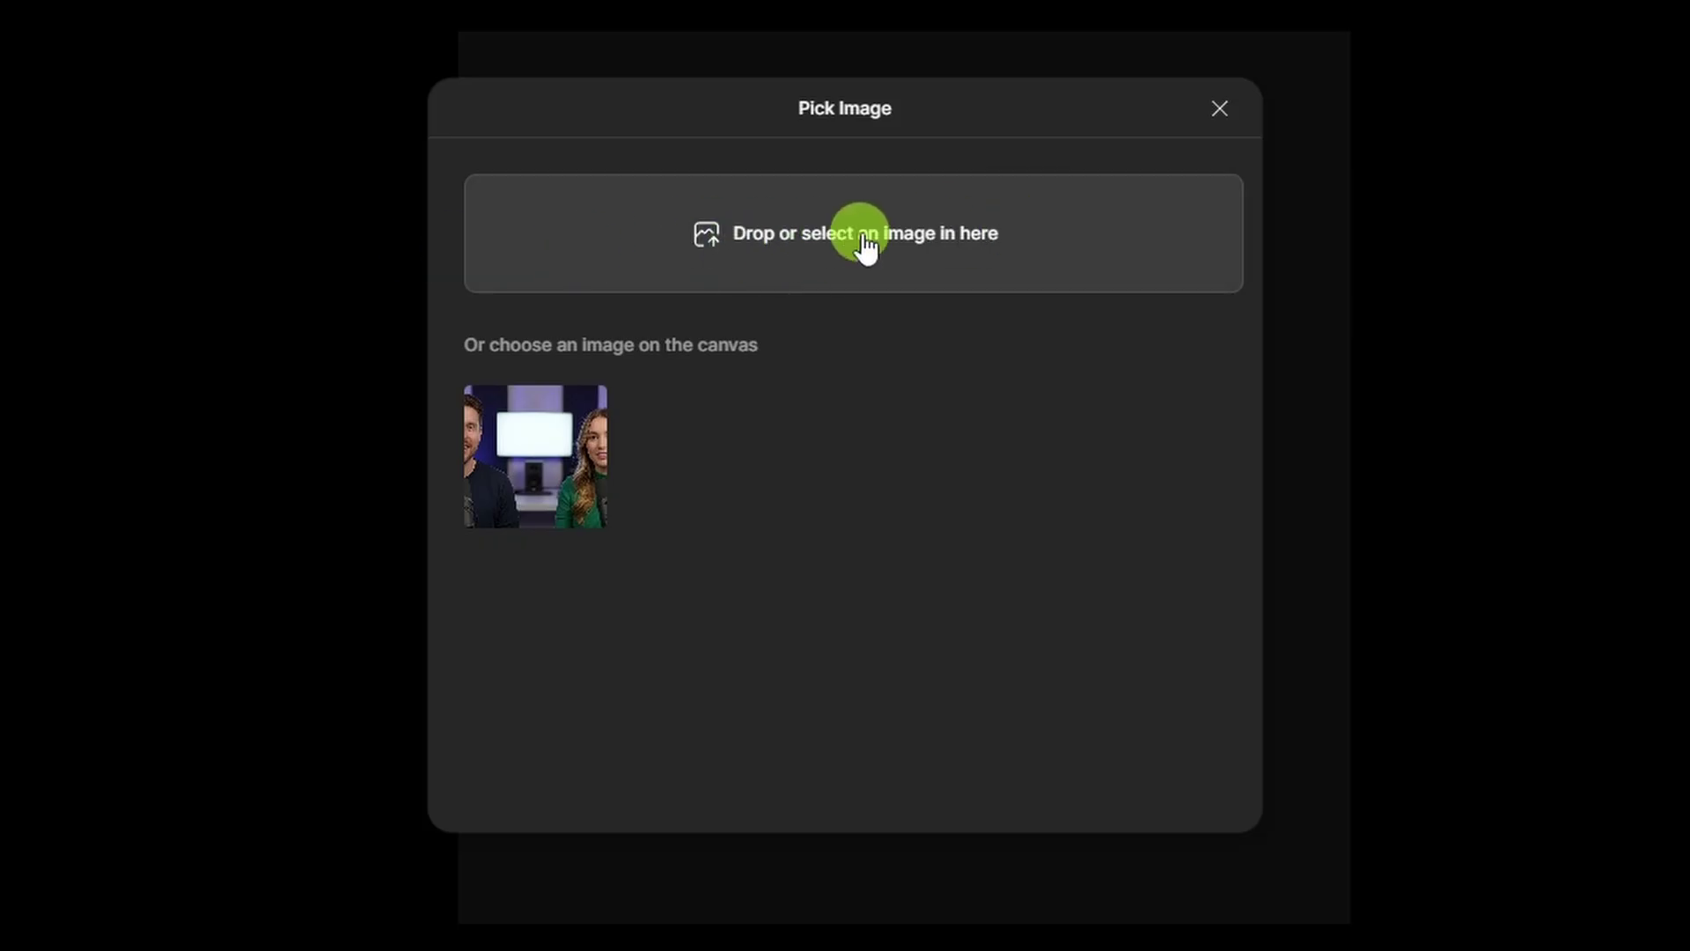
Use the canvas hosts photo, selecting both the man's and the woman's faces for lip sync
{"action": "left_click", "coordinate": [521, 454]}
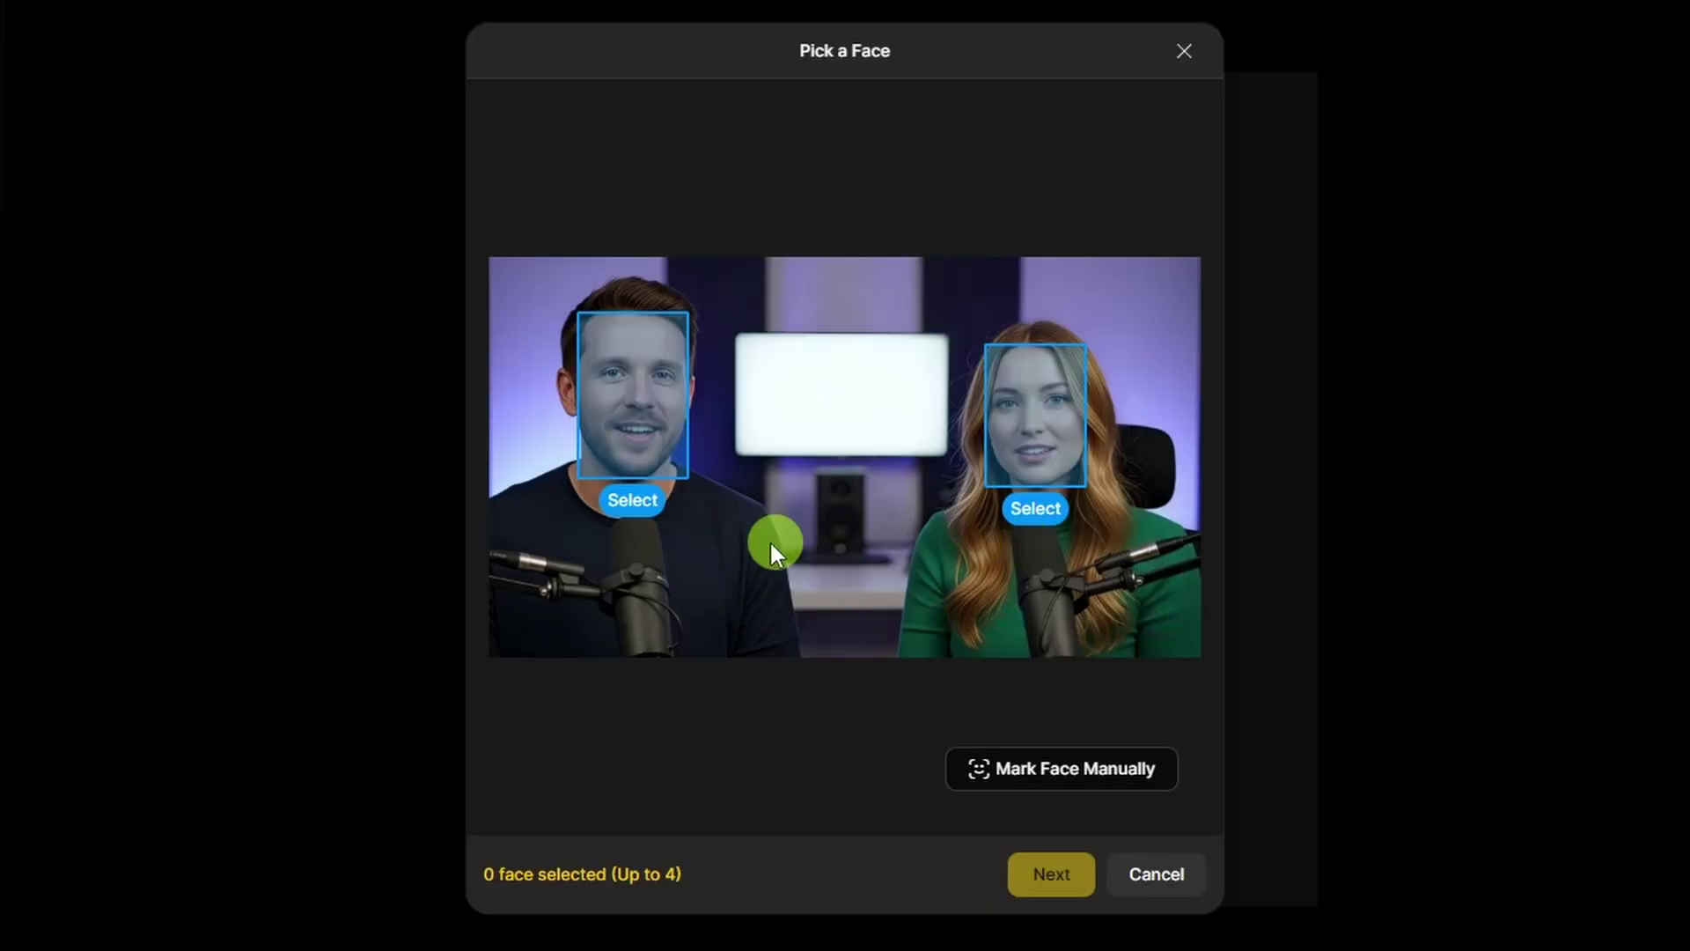
{"action": "left_click", "coordinate": [636, 503]}
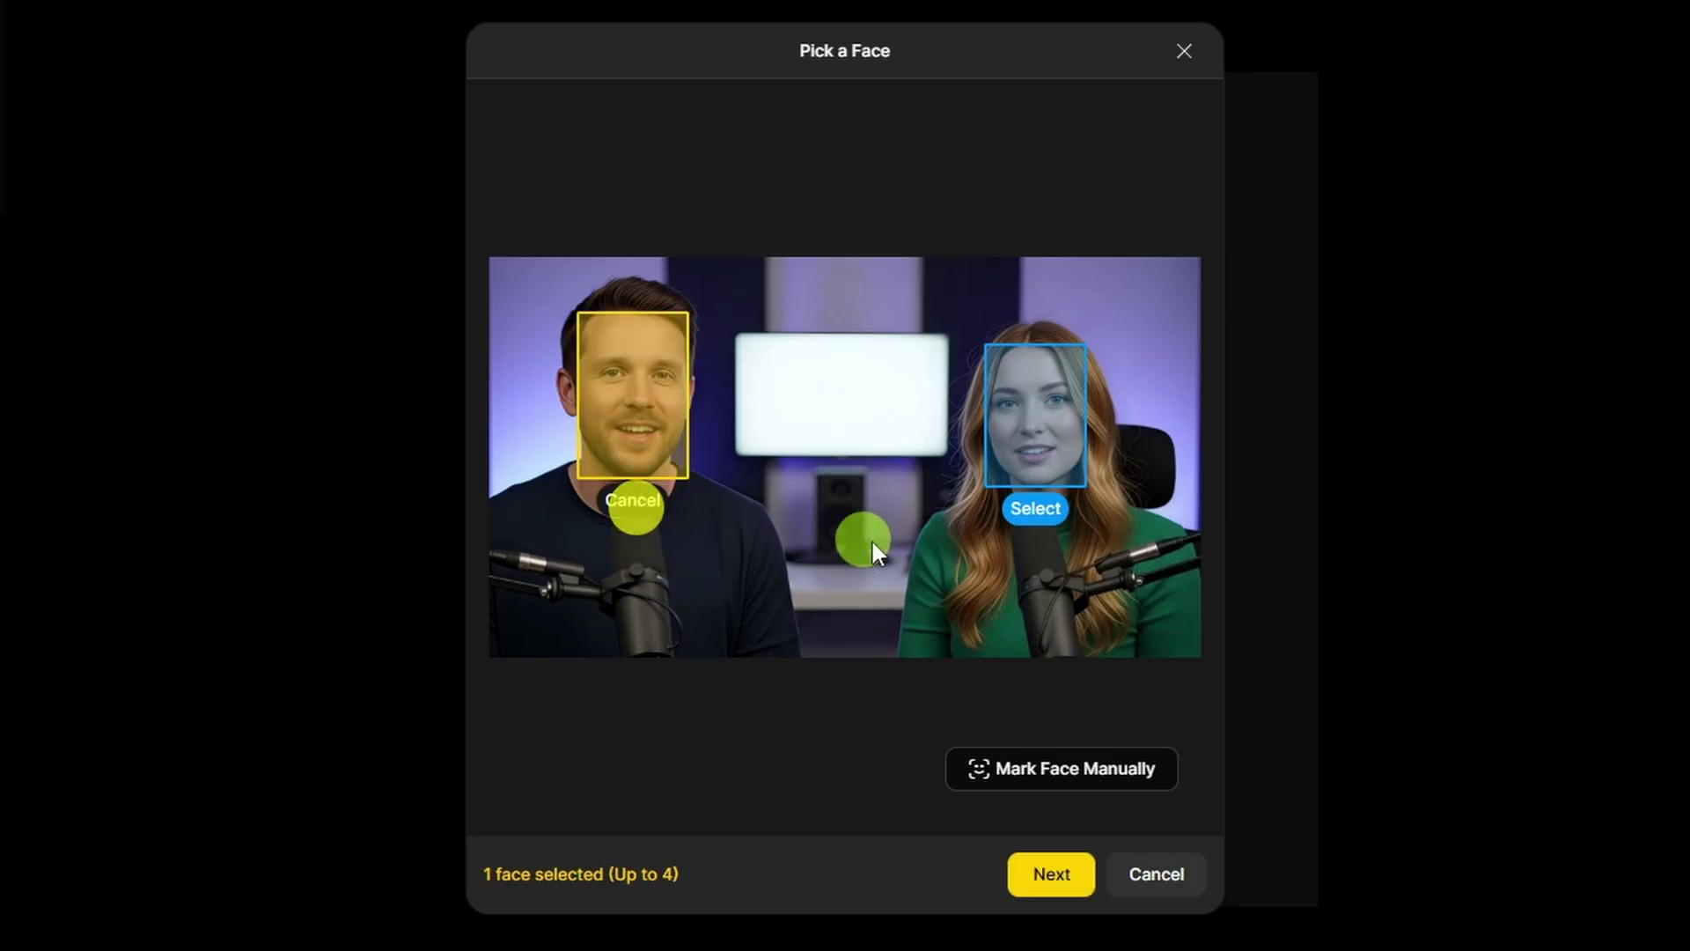
{"action": "left_click", "coordinate": [1039, 515]}
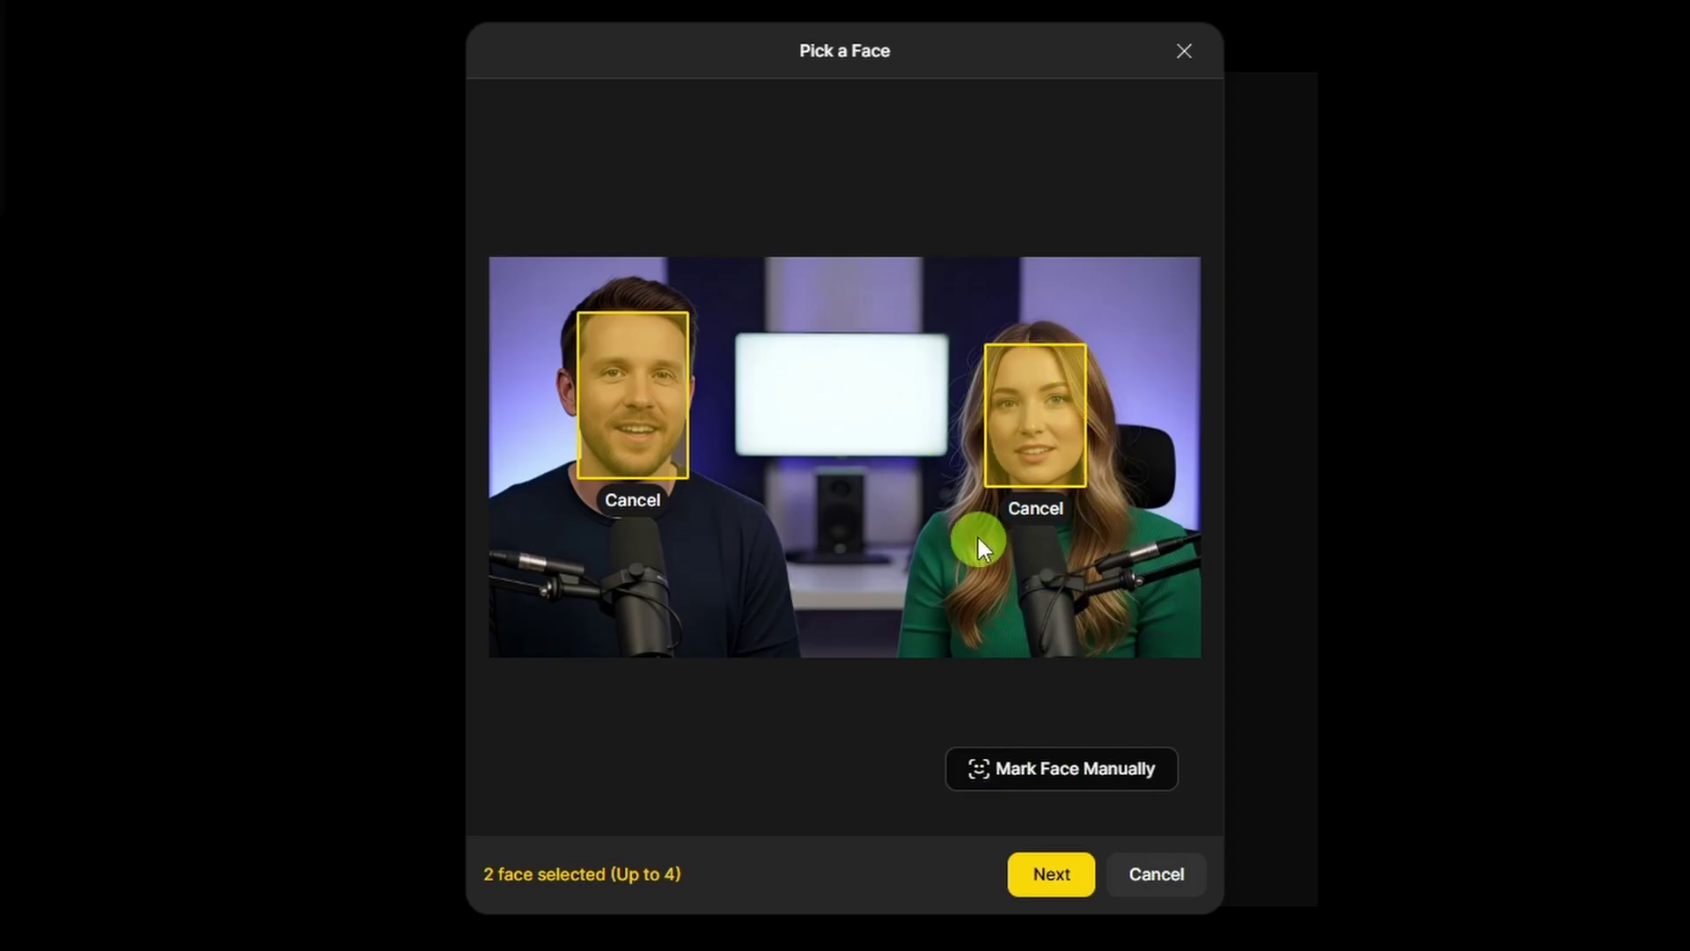
{"action": "left_click", "coordinate": [1054, 876]}
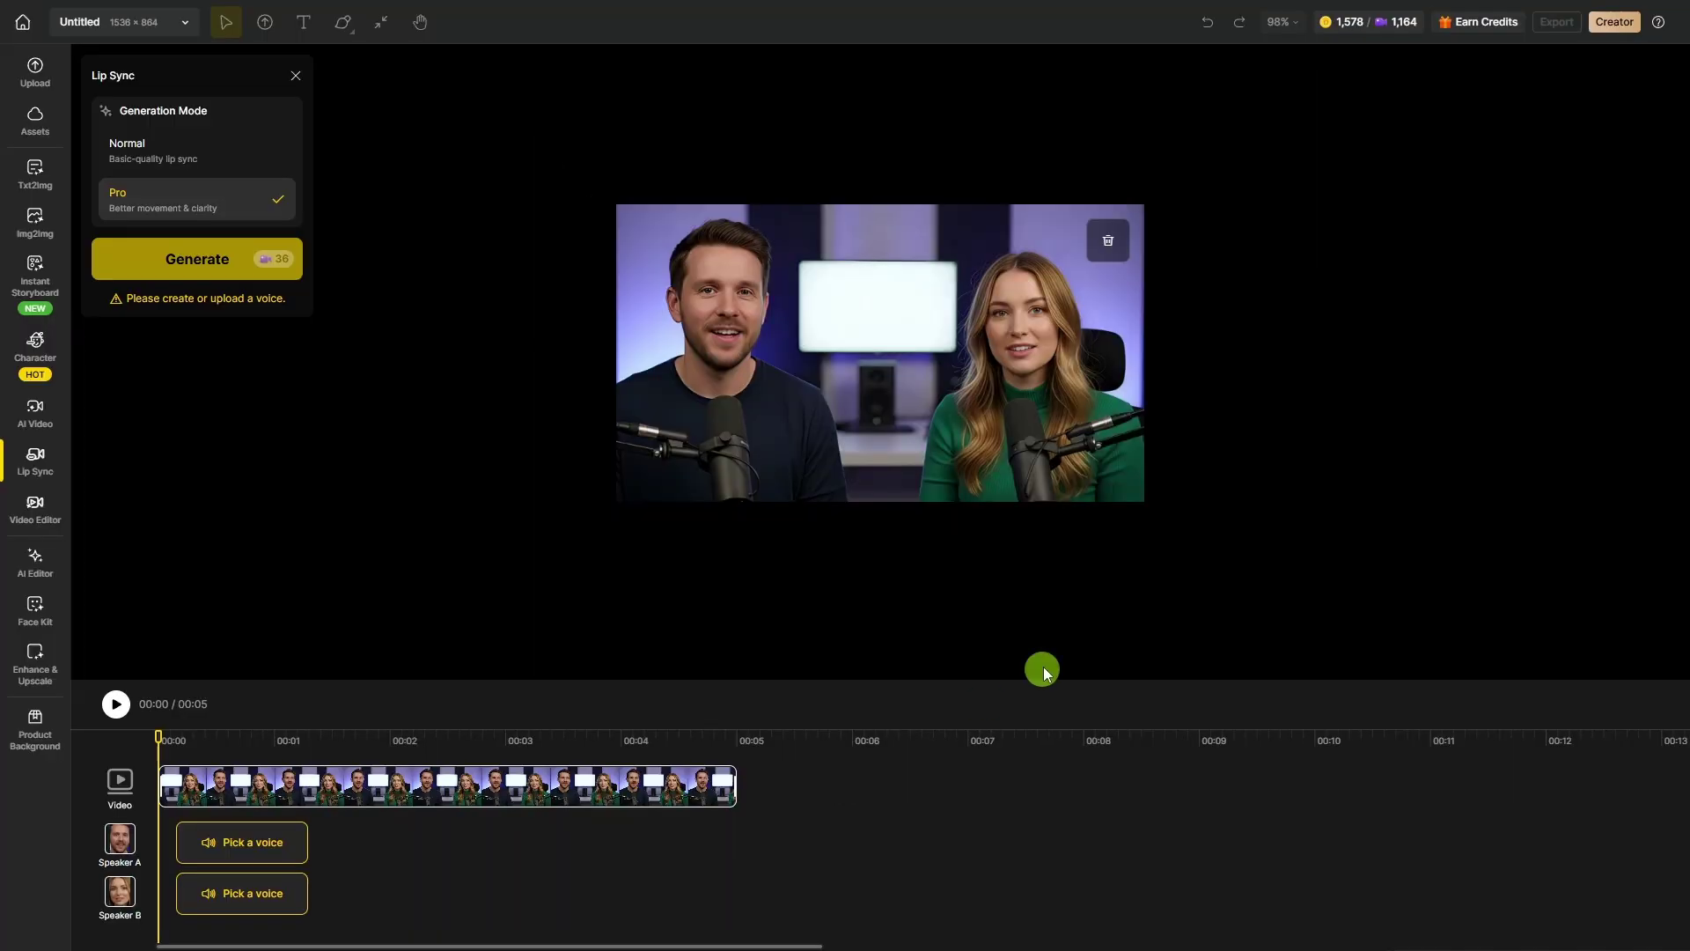
Give Speaker A an uploaded audio file instead of a preset voice
{"action": "mouse_move", "coordinate": [299, 780]}
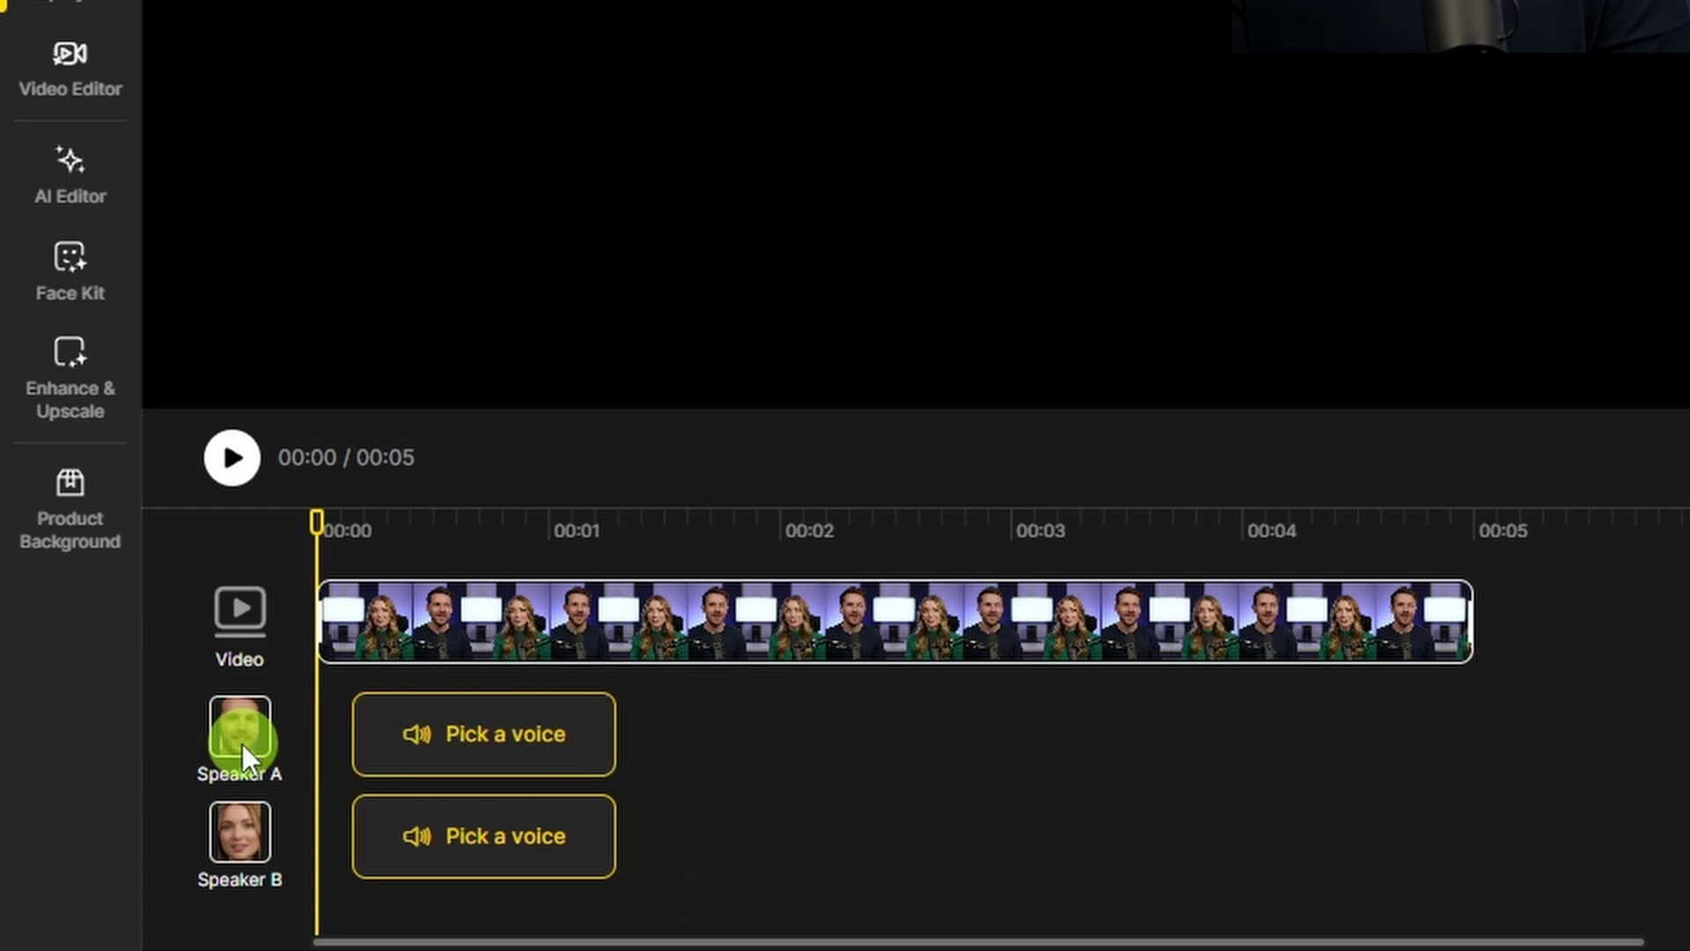
{"action": "left_click", "coordinate": [508, 739]}
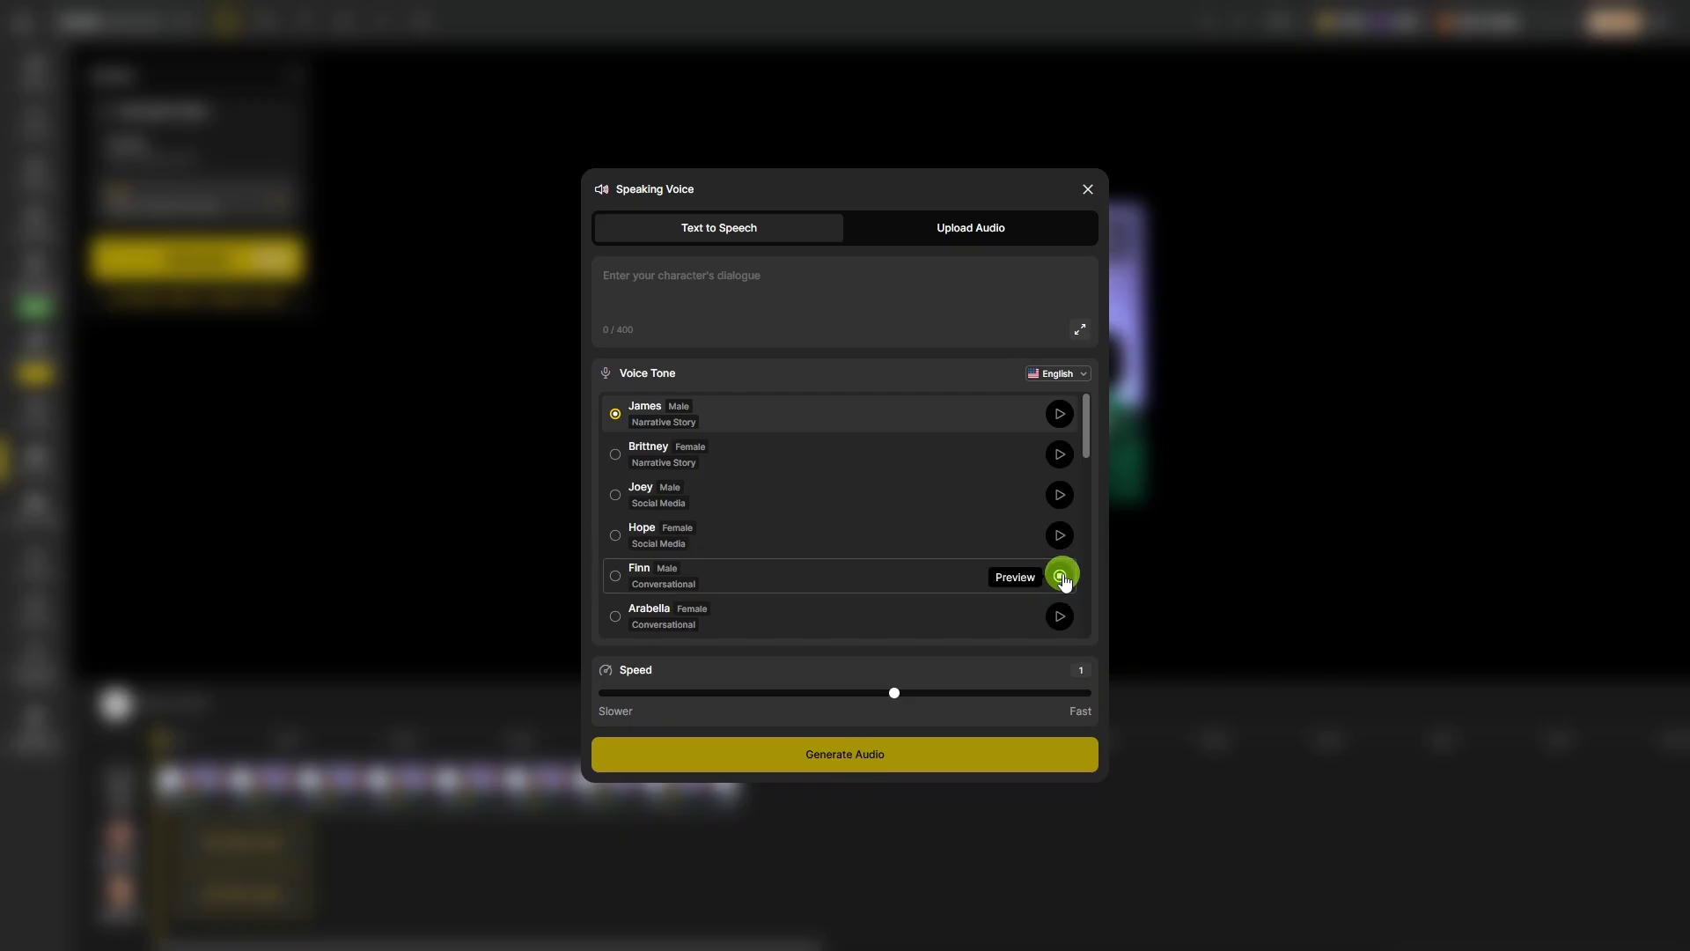
{"action": "scroll", "coordinate": [1063, 578], "scroll_direction": "down", "scroll_amount": 15}
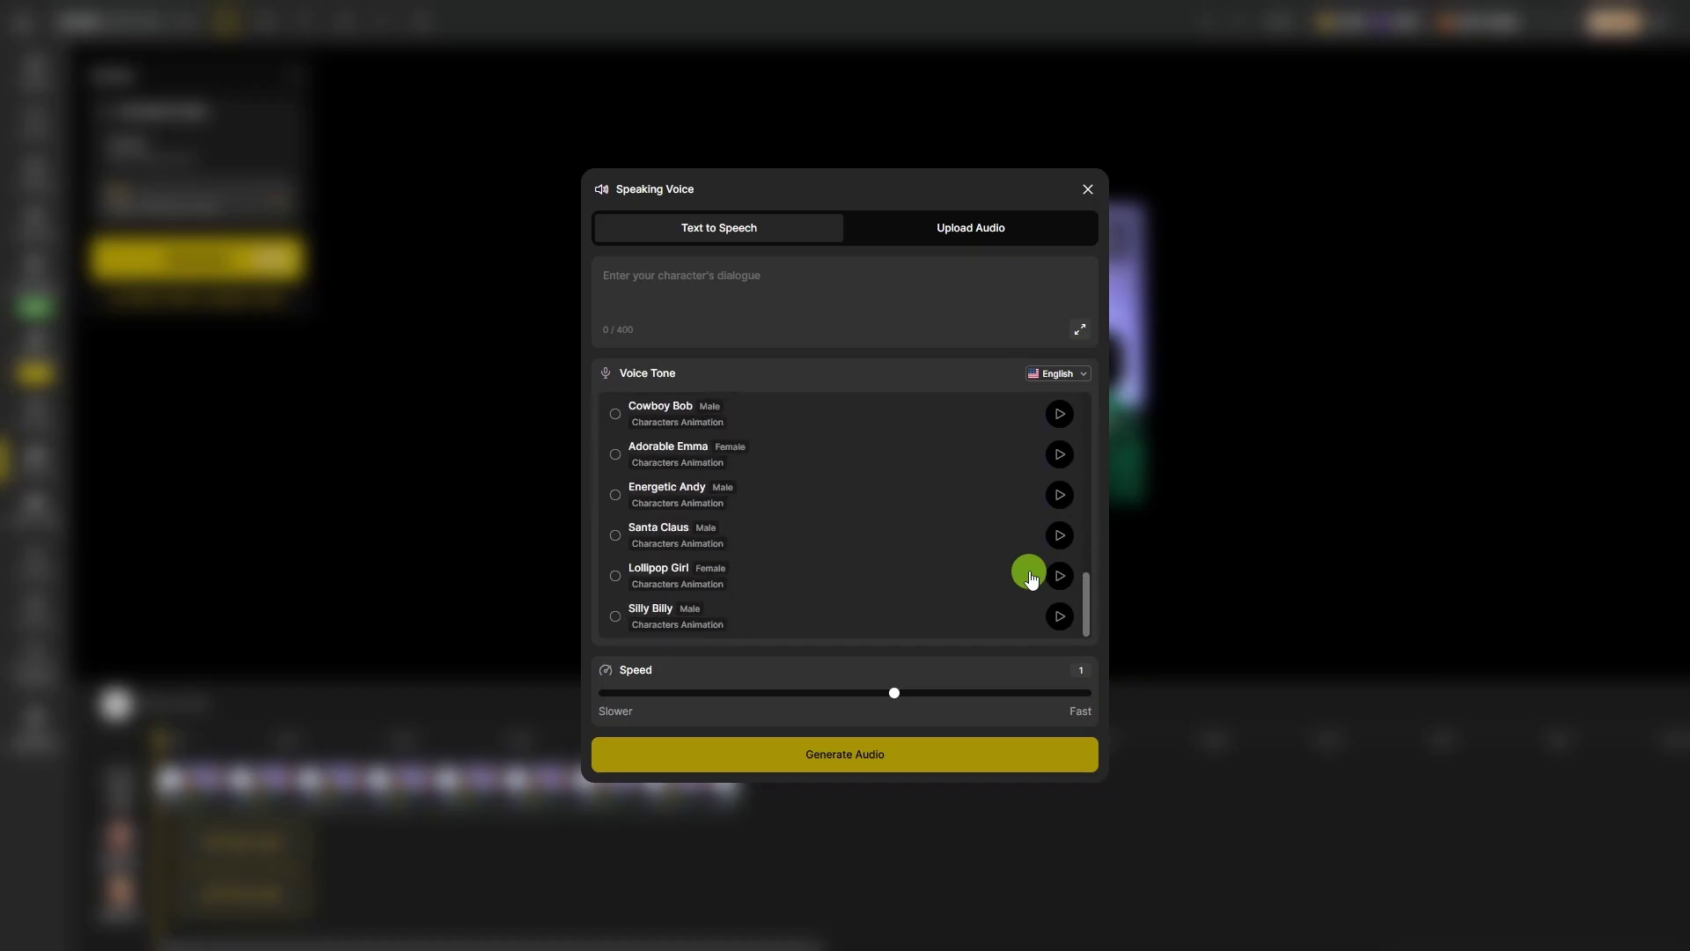
{"action": "scroll", "coordinate": [1012, 505], "scroll_direction": "up", "scroll_amount": 15}
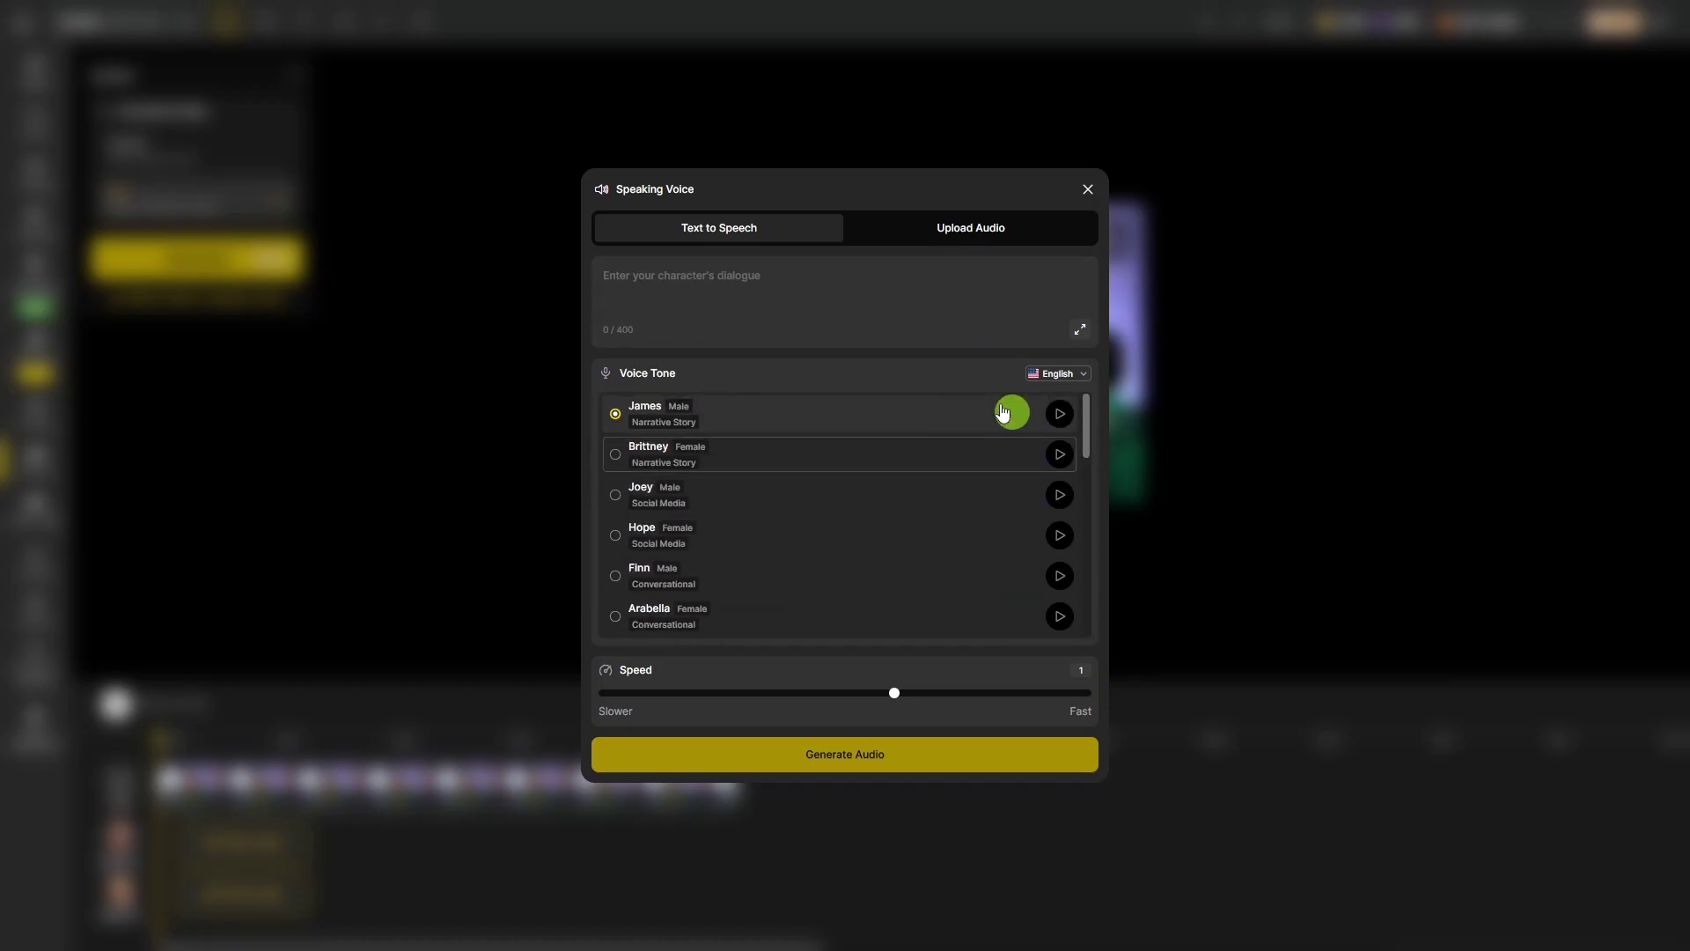
{"action": "left_click", "coordinate": [1054, 235]}
{"action": "left_click_drag", "start_coordinate": [365, 526], "coordinate": [875, 541]}
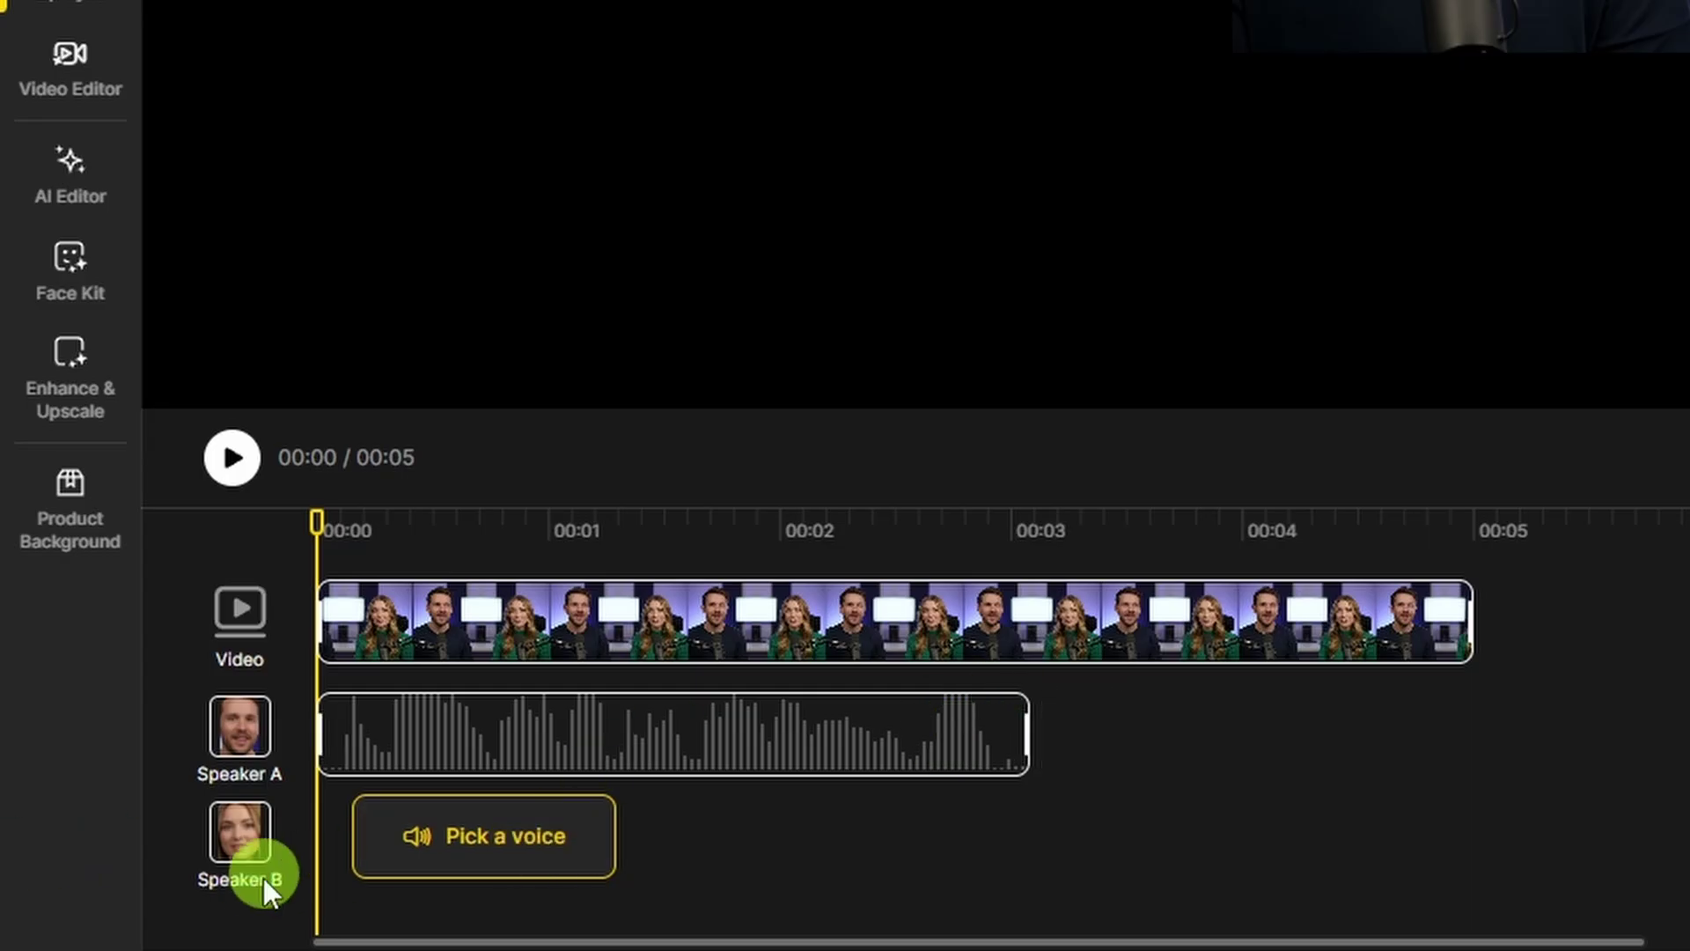
Upload an audio clip for Speaker B and start it after Speaker A, near 00:03
{"action": "left_click", "coordinate": [517, 864]}
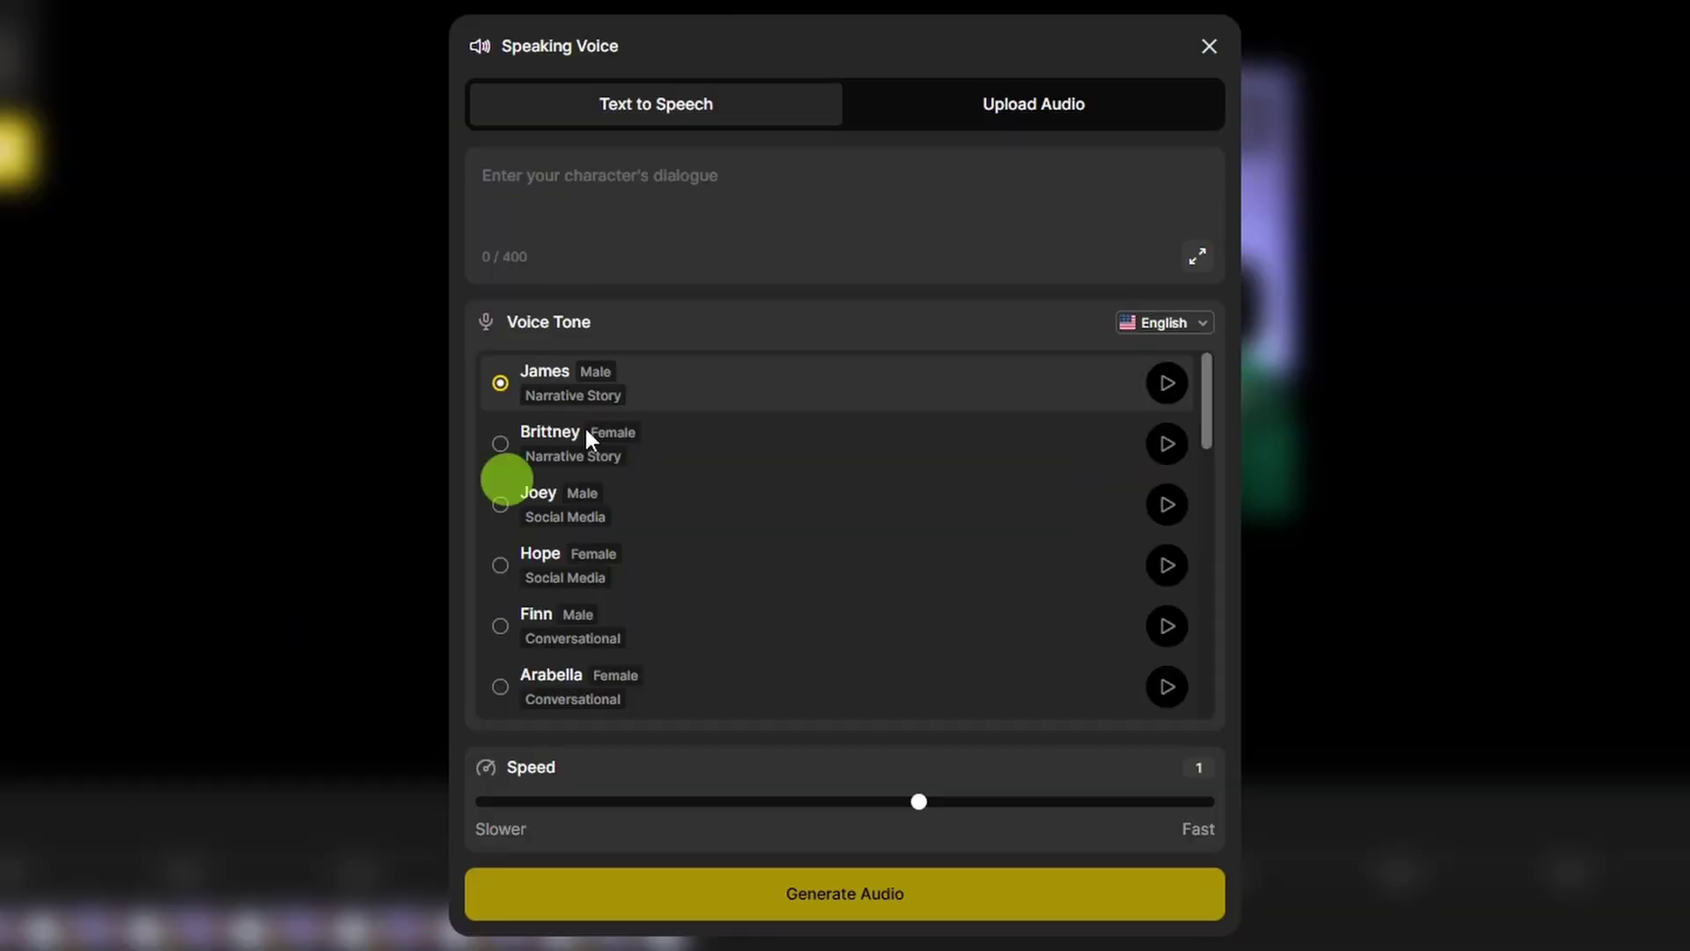
{"action": "left_click", "coordinate": [1145, 106]}
{"action": "left_click_drag", "start_coordinate": [1188, 669], "coordinate": [799, 598]}
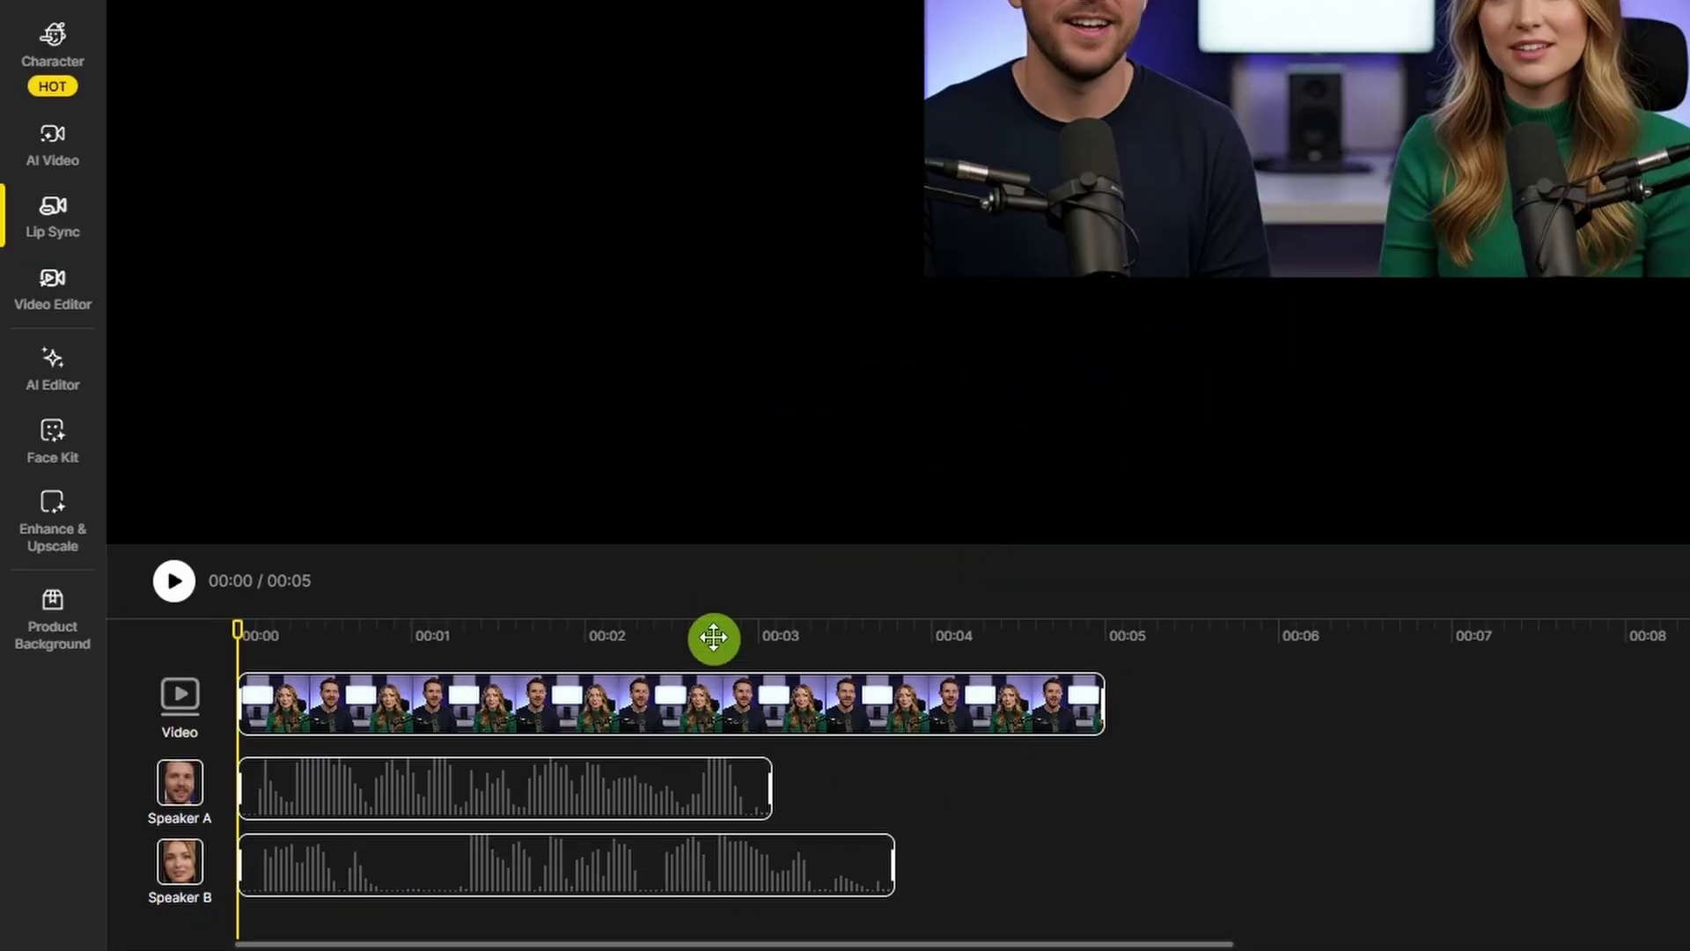
{"action": "left_click", "coordinate": [485, 880]}
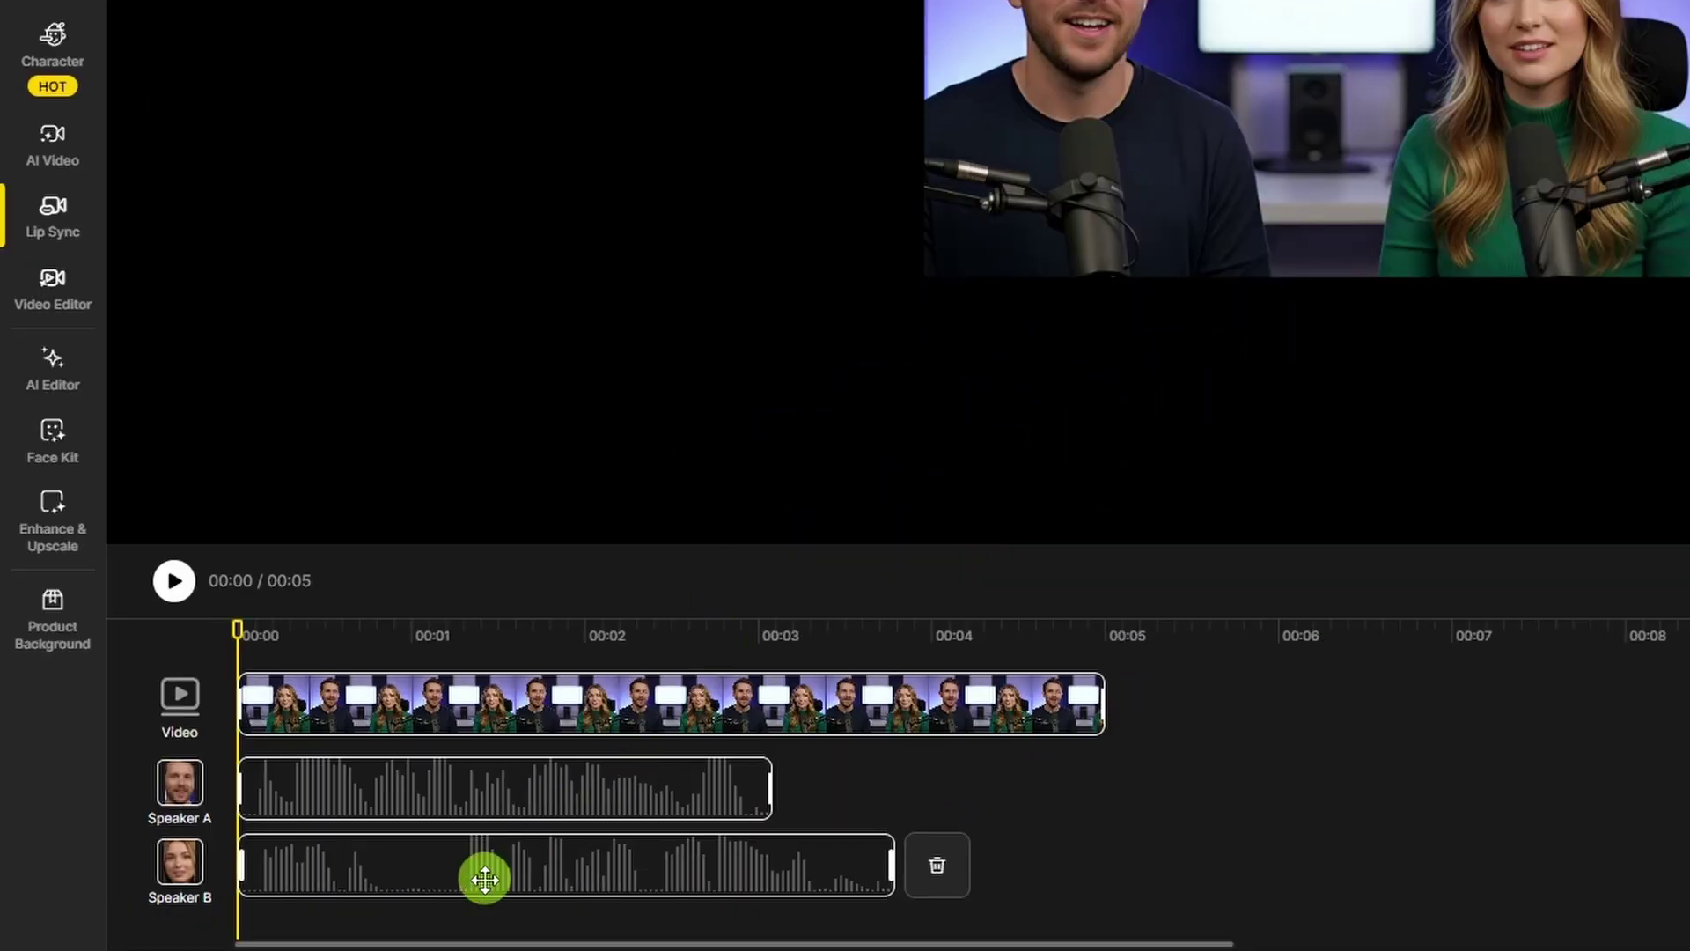
{"action": "left_click_drag", "start_coordinate": [490, 872], "coordinate": [1029, 919]}
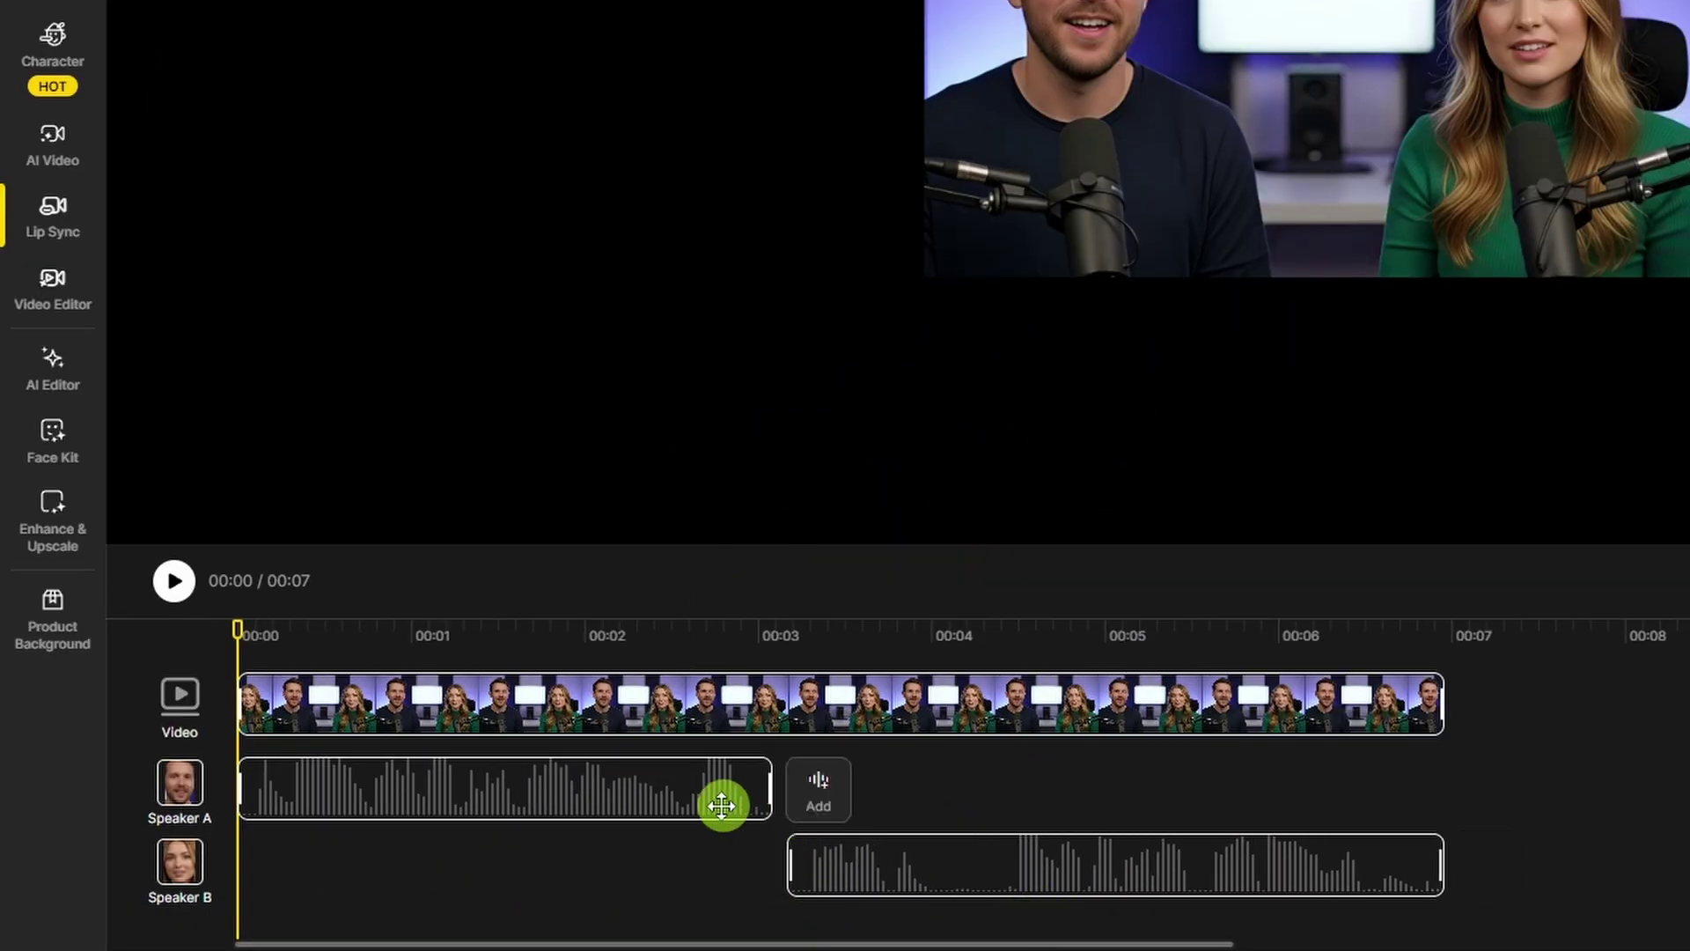
Upload a second audio clip onto Speaker A's track
{"action": "mouse_move", "coordinate": [1071, 841]}
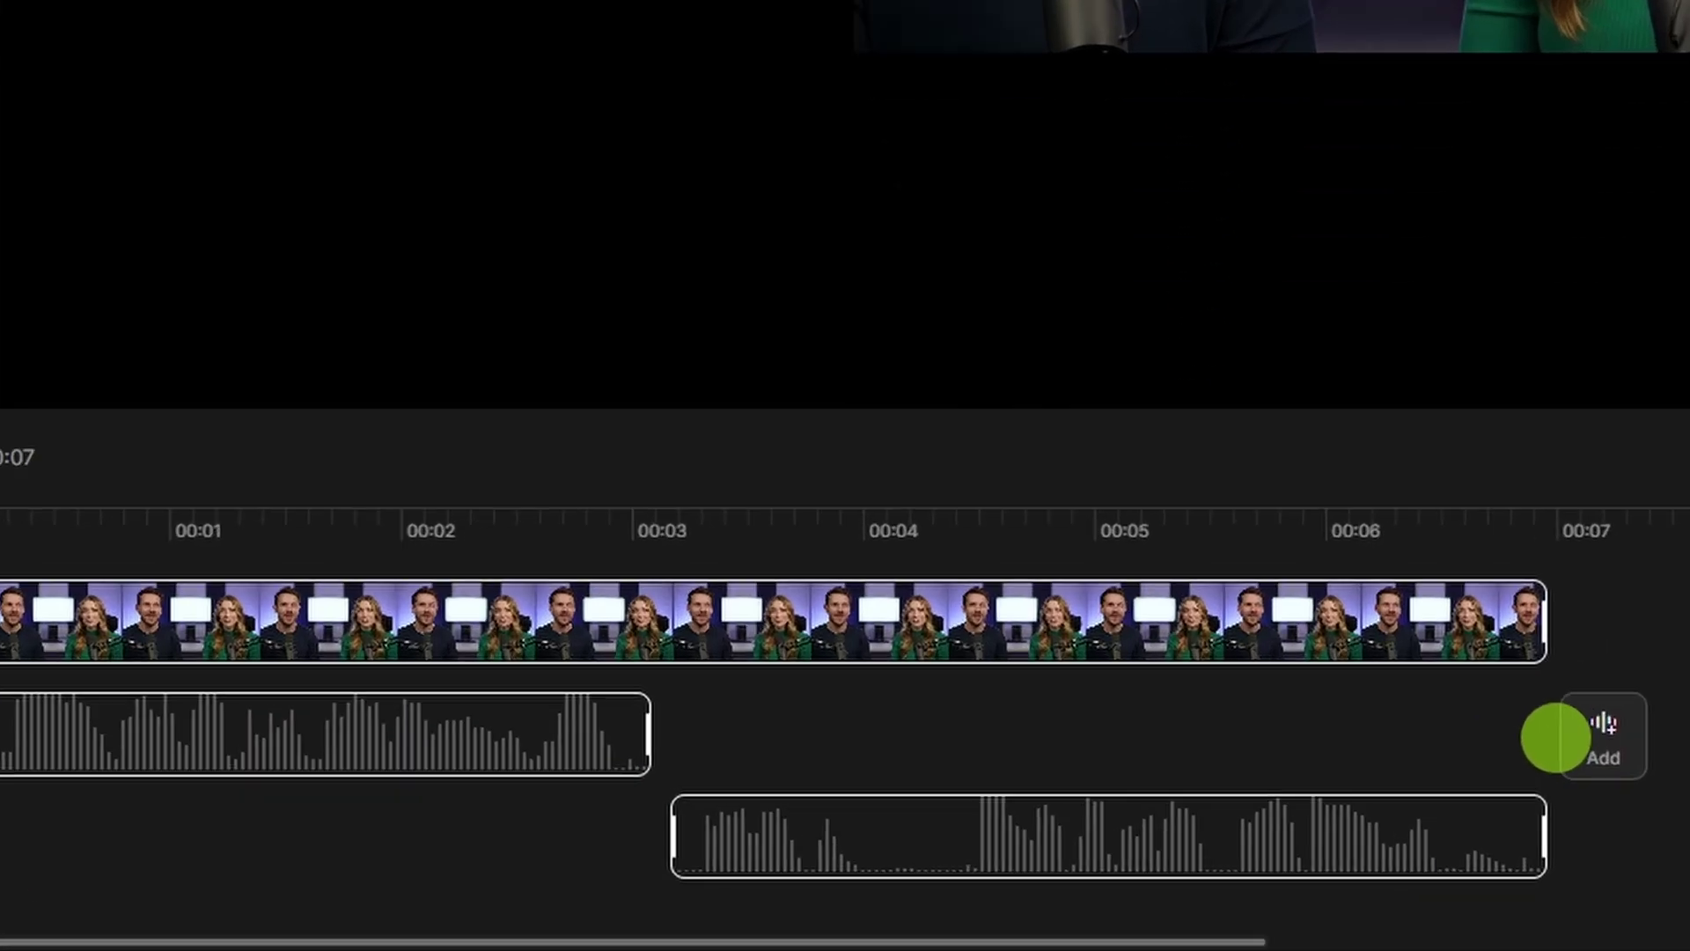
{"action": "left_click", "coordinate": [1562, 735]}
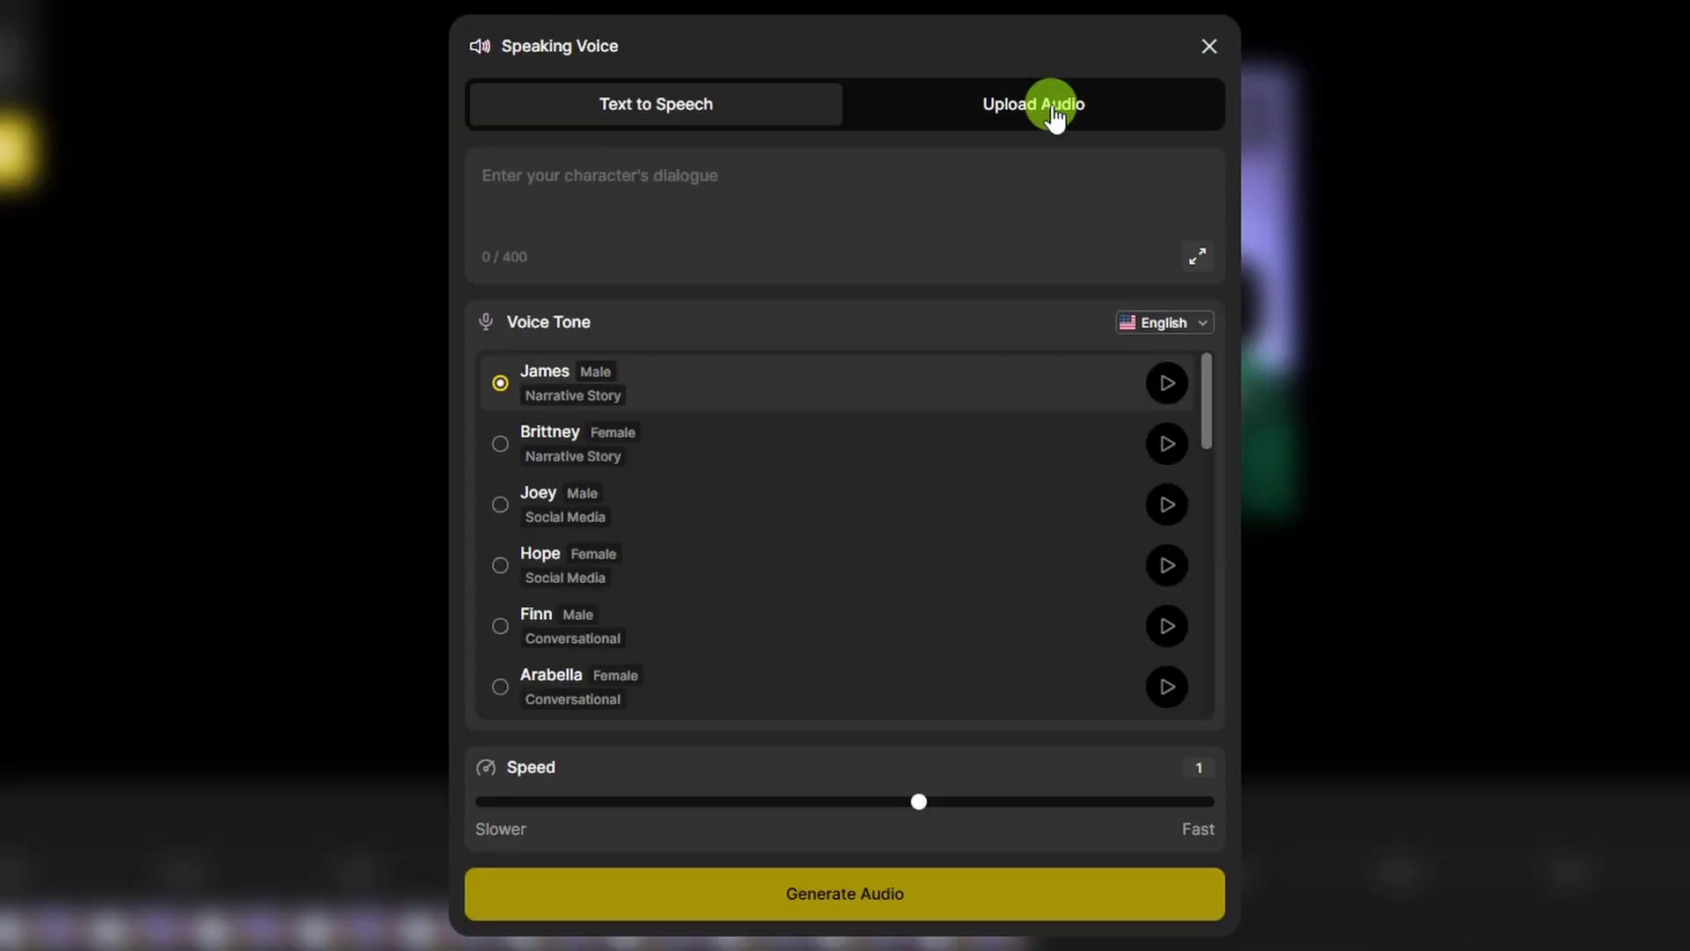
{"action": "left_click", "coordinate": [1053, 104]}
{"action": "left_click_drag", "start_coordinate": [170, 770], "coordinate": [801, 560]}
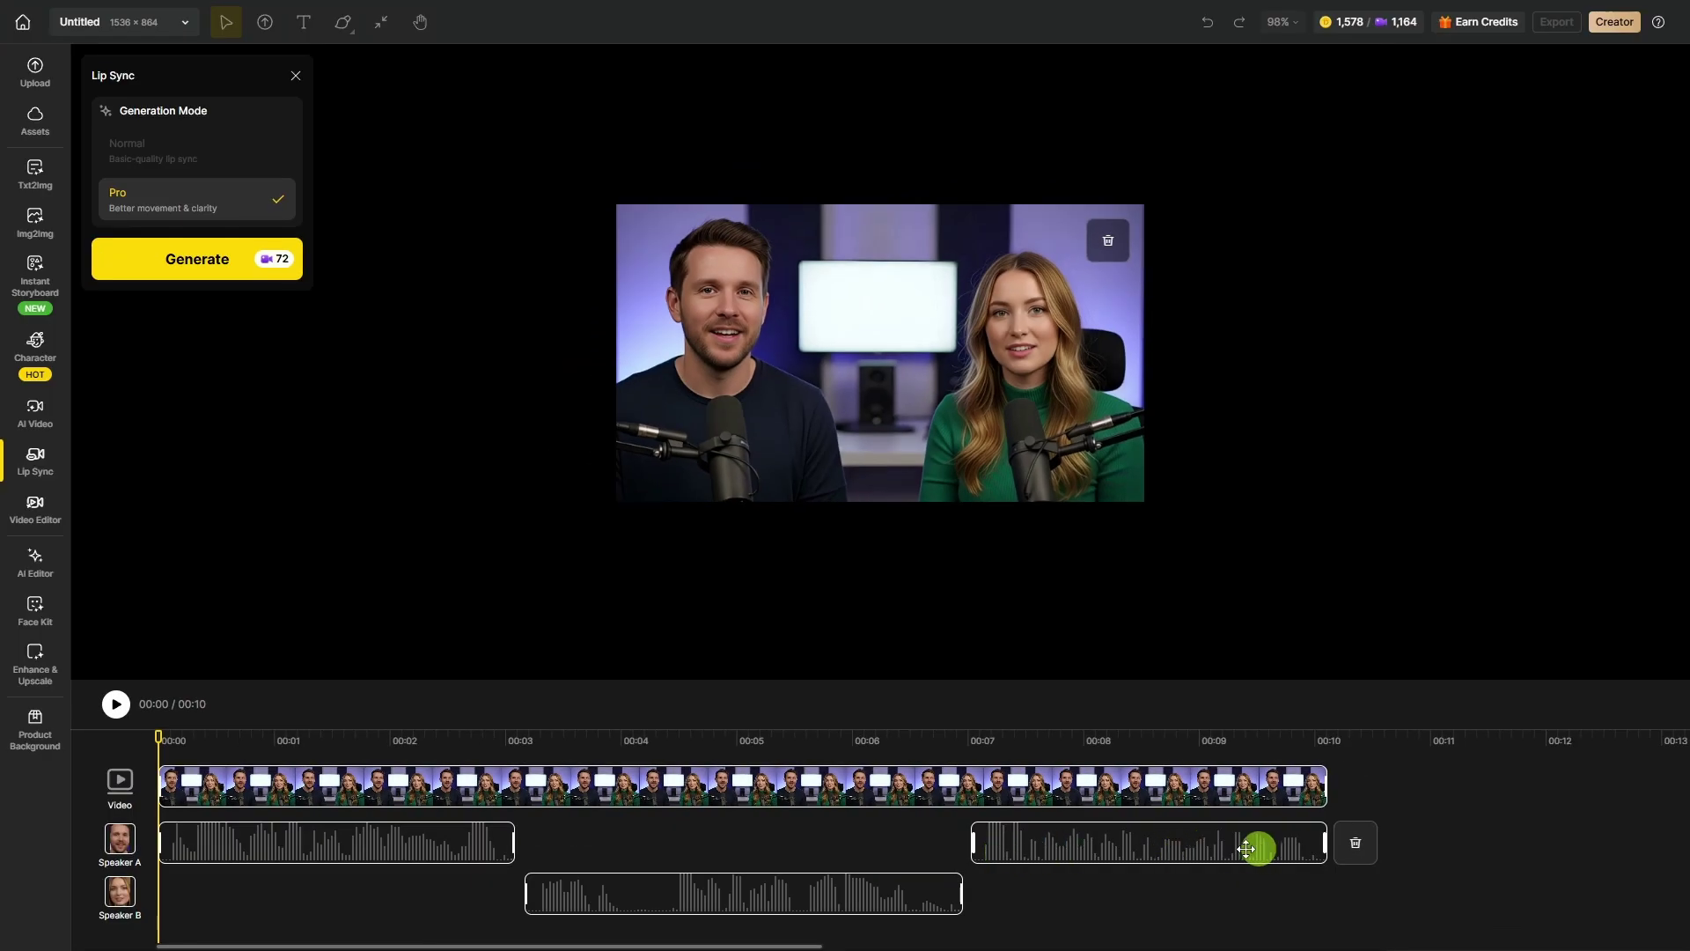
{"action": "mouse_move", "coordinate": [985, 902]}
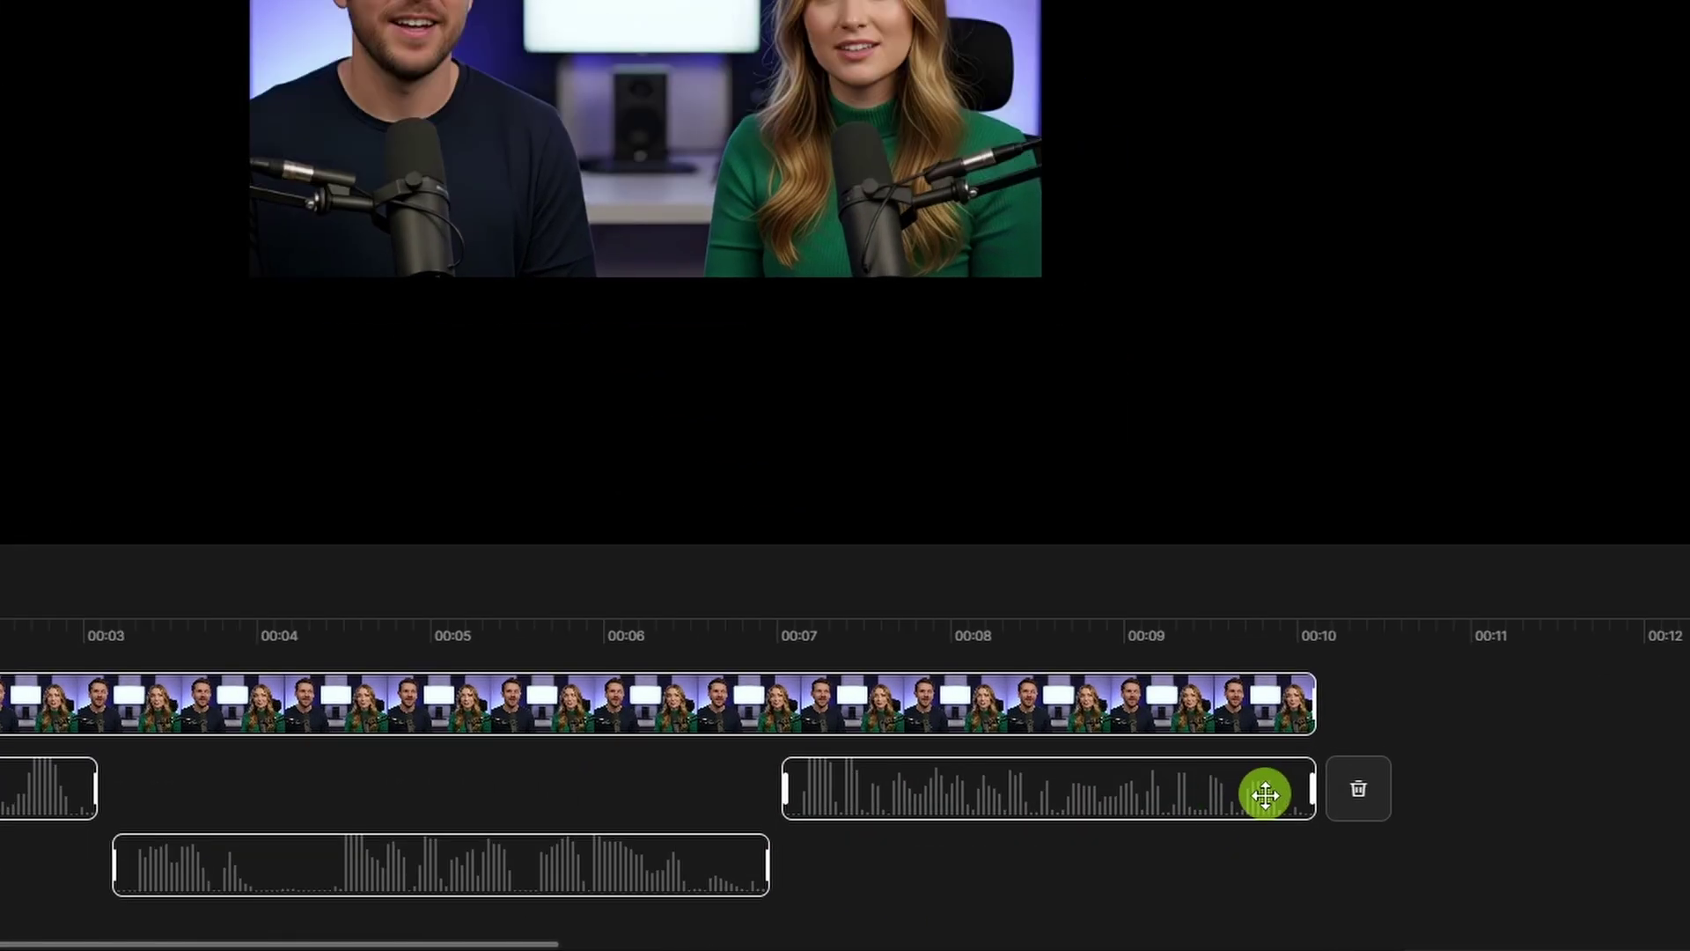
{"action": "mouse_move", "coordinate": [1279, 896]}
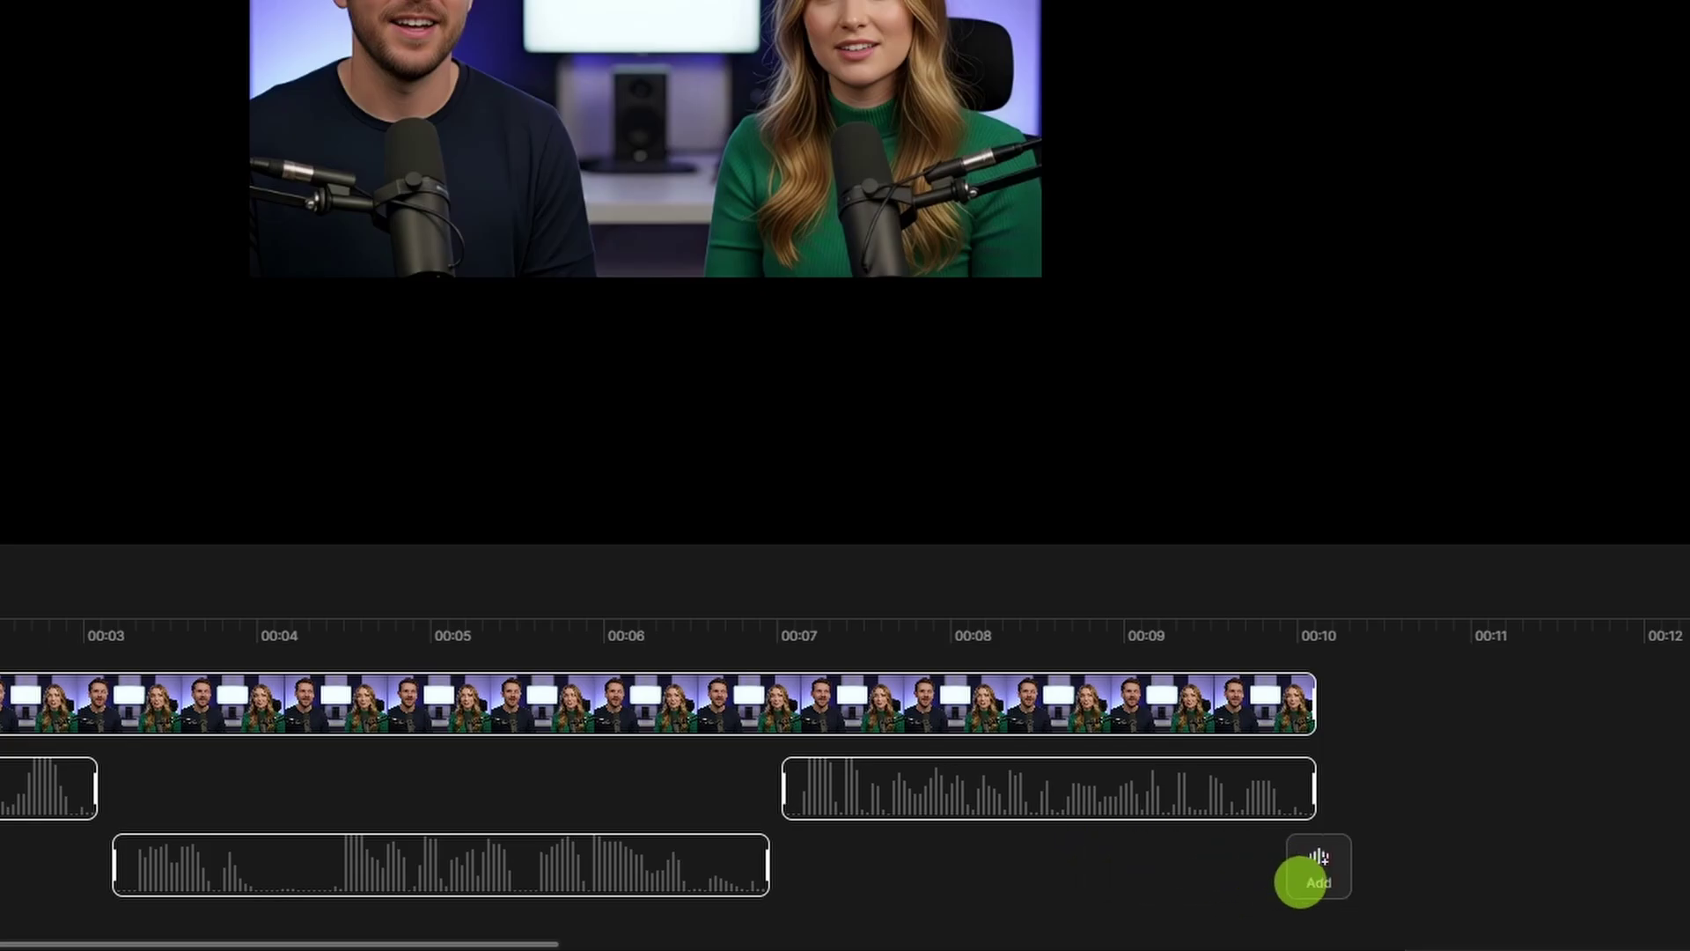
Upload a second audio clip at the end of Speaker B's track and adjust its position
{"action": "left_click", "coordinate": [1327, 888]}
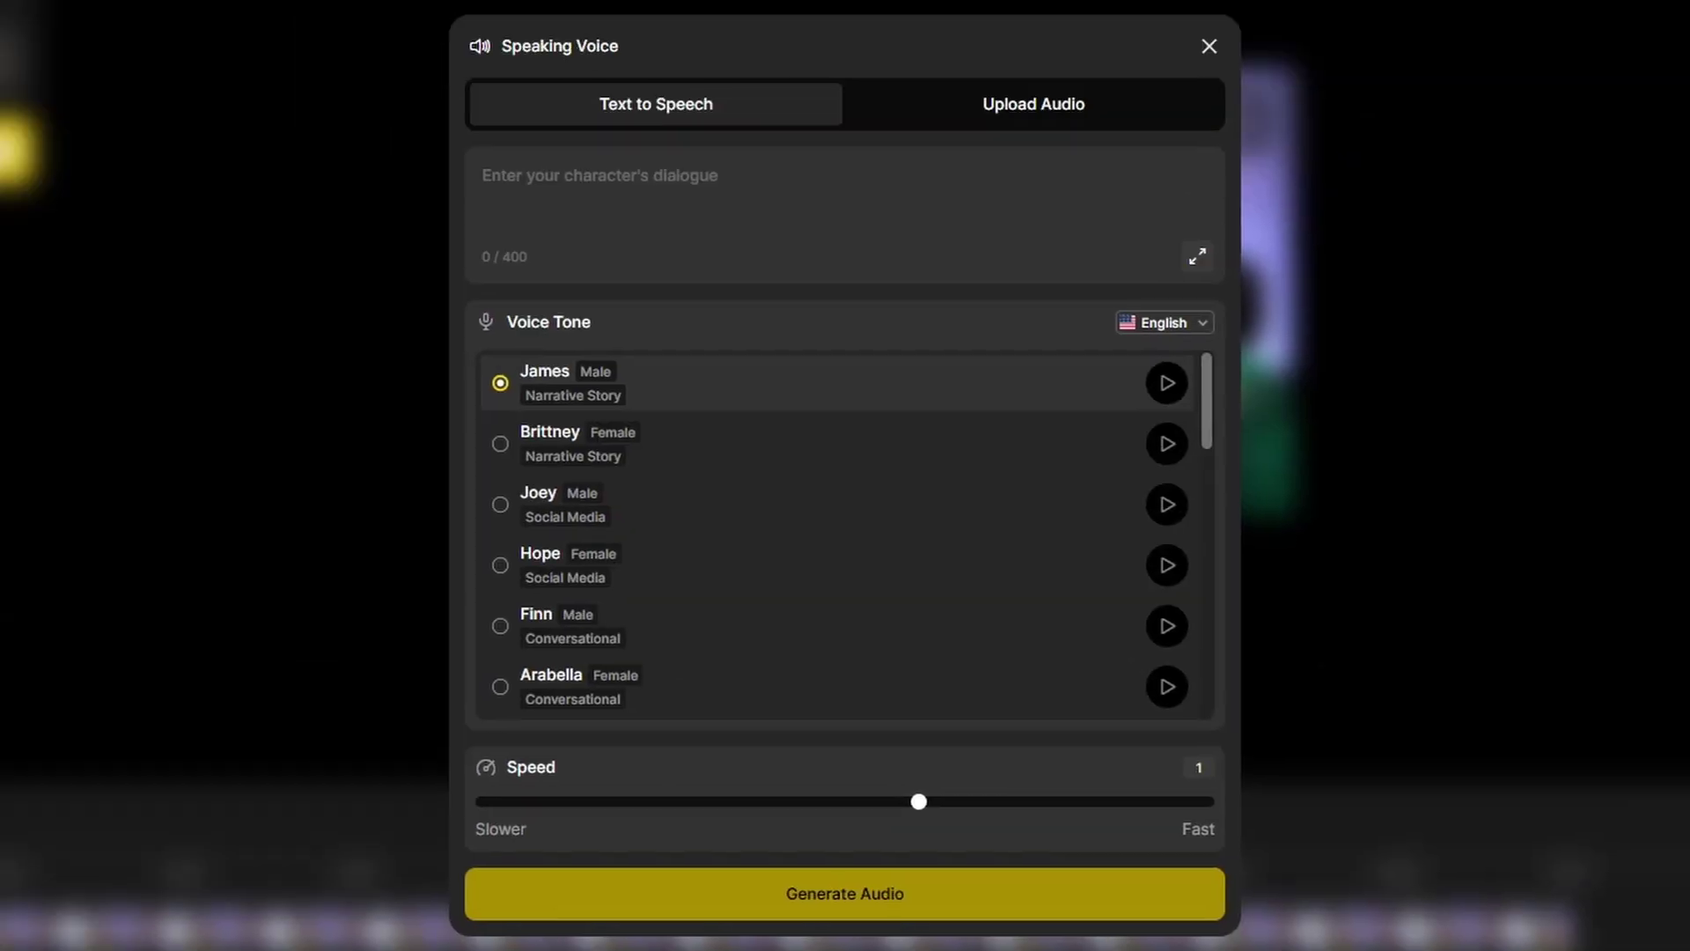
{"action": "left_click", "coordinate": [1036, 110]}
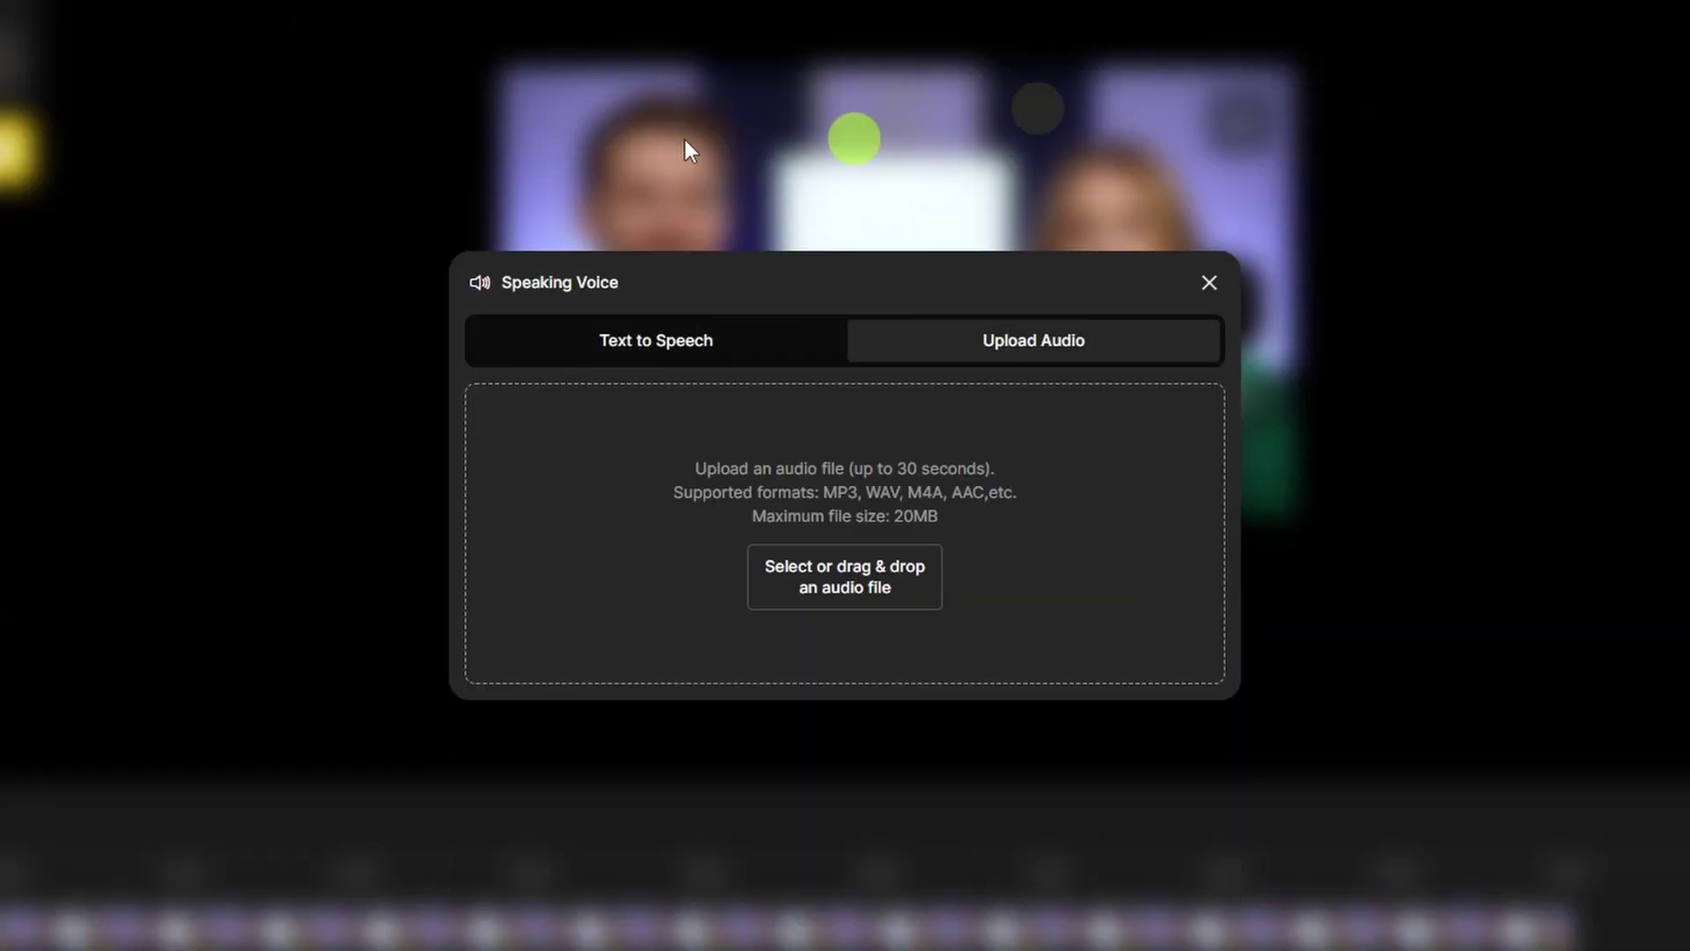
{"action": "left_click_drag", "start_coordinate": [684, 139], "coordinate": [848, 505]}
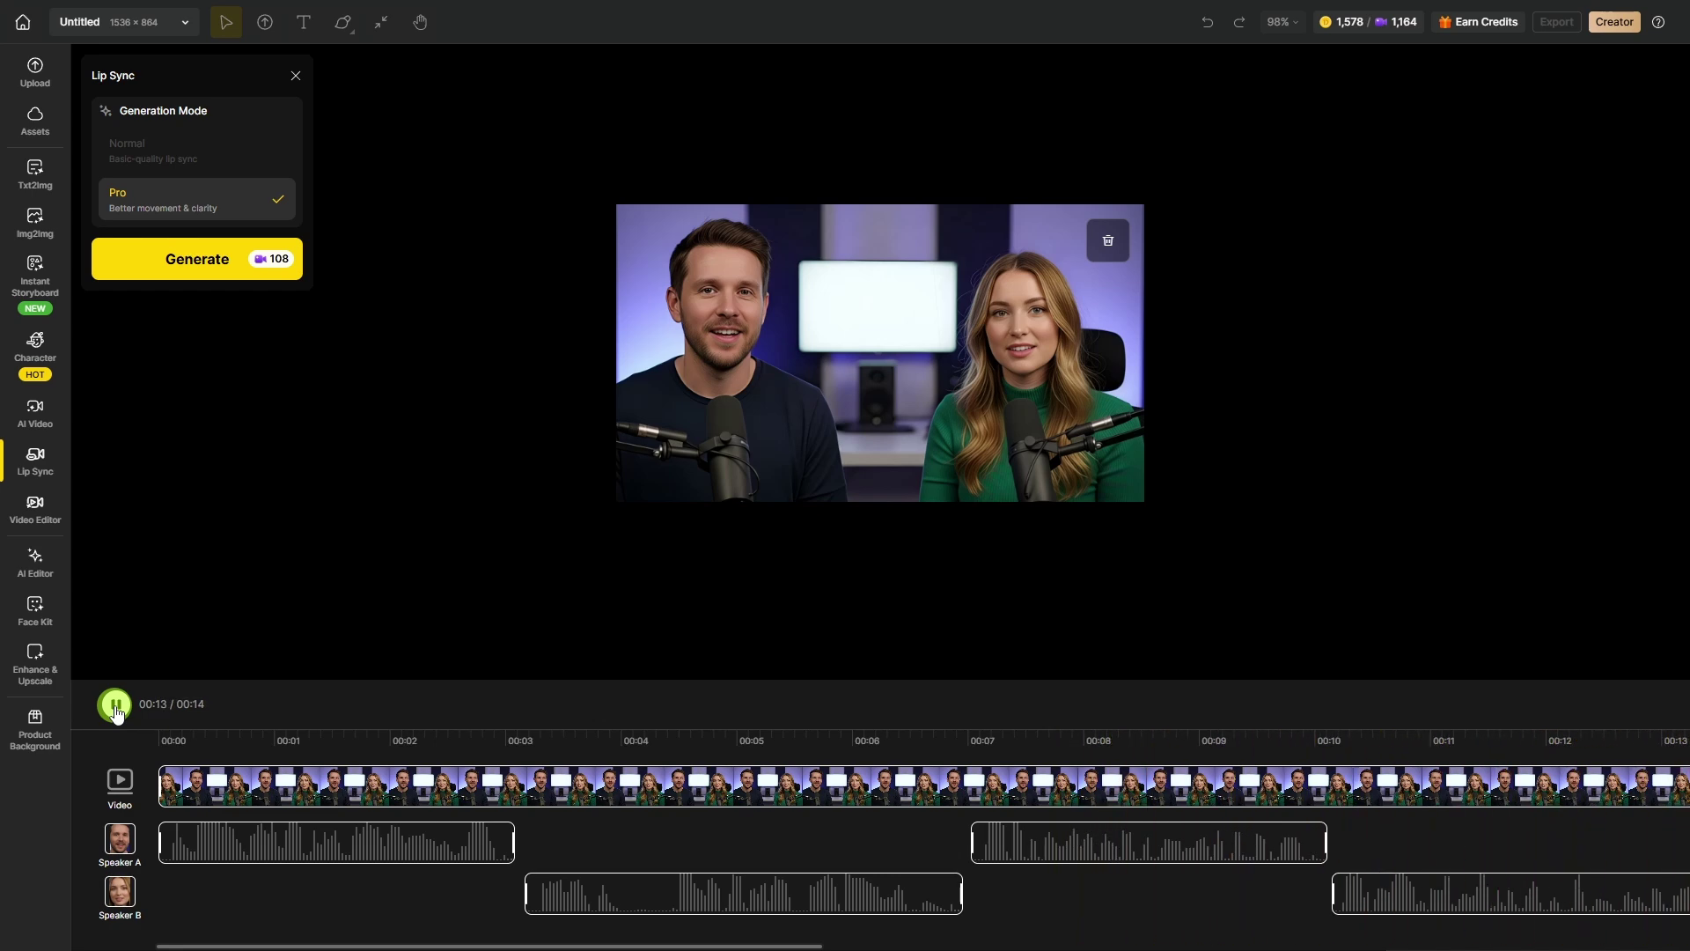
{"action": "mouse_move", "coordinate": [594, 896]}
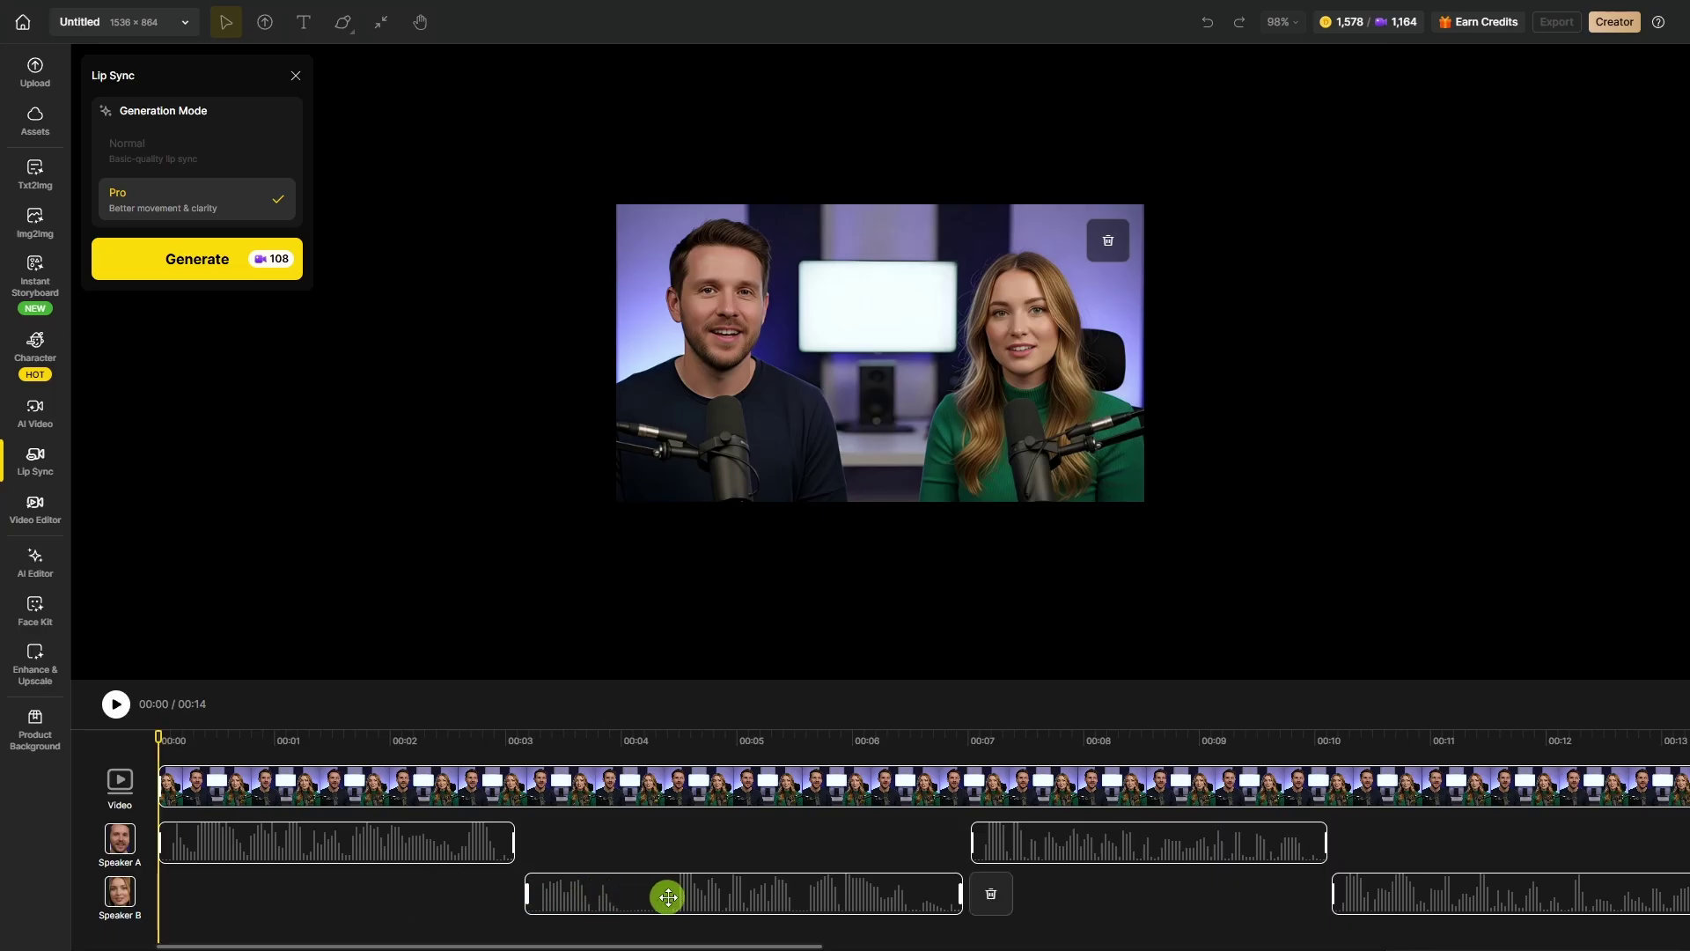
{"action": "left_click_drag", "start_coordinate": [657, 896], "coordinate": [756, 897]}
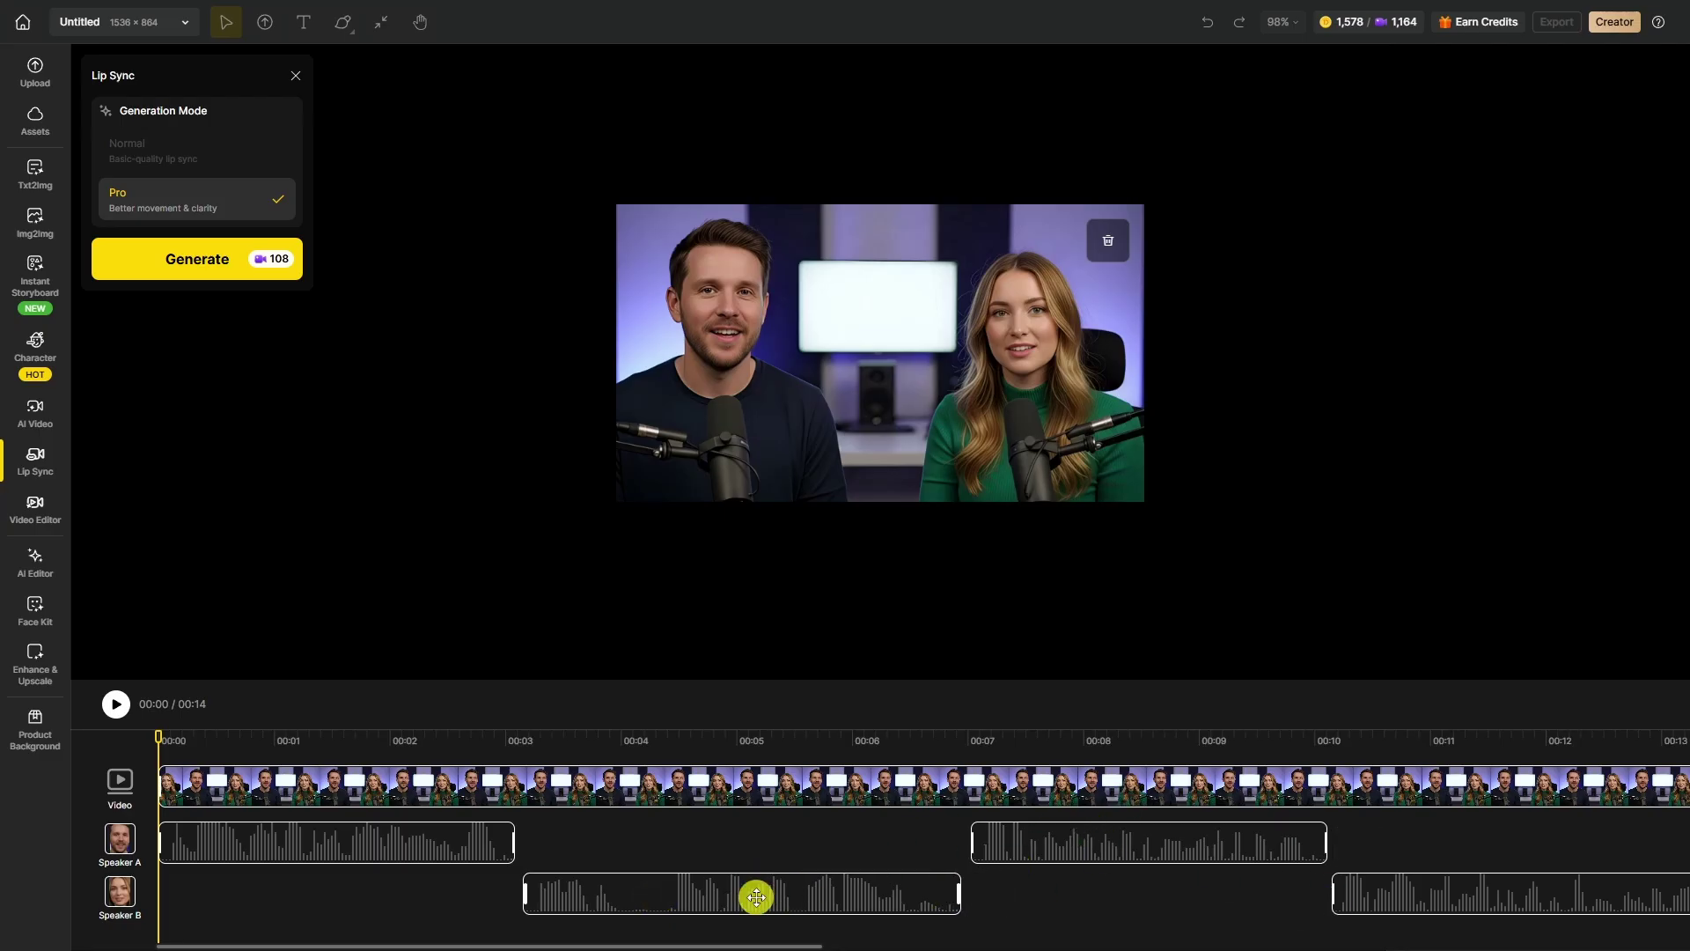
Trim Speaker A's second clip so it ends before Speaker B's second clip
{"action": "mouse_move", "coordinate": [1256, 858]}
{"action": "left_click_drag", "start_coordinate": [558, 936], "coordinate": [743, 943]}
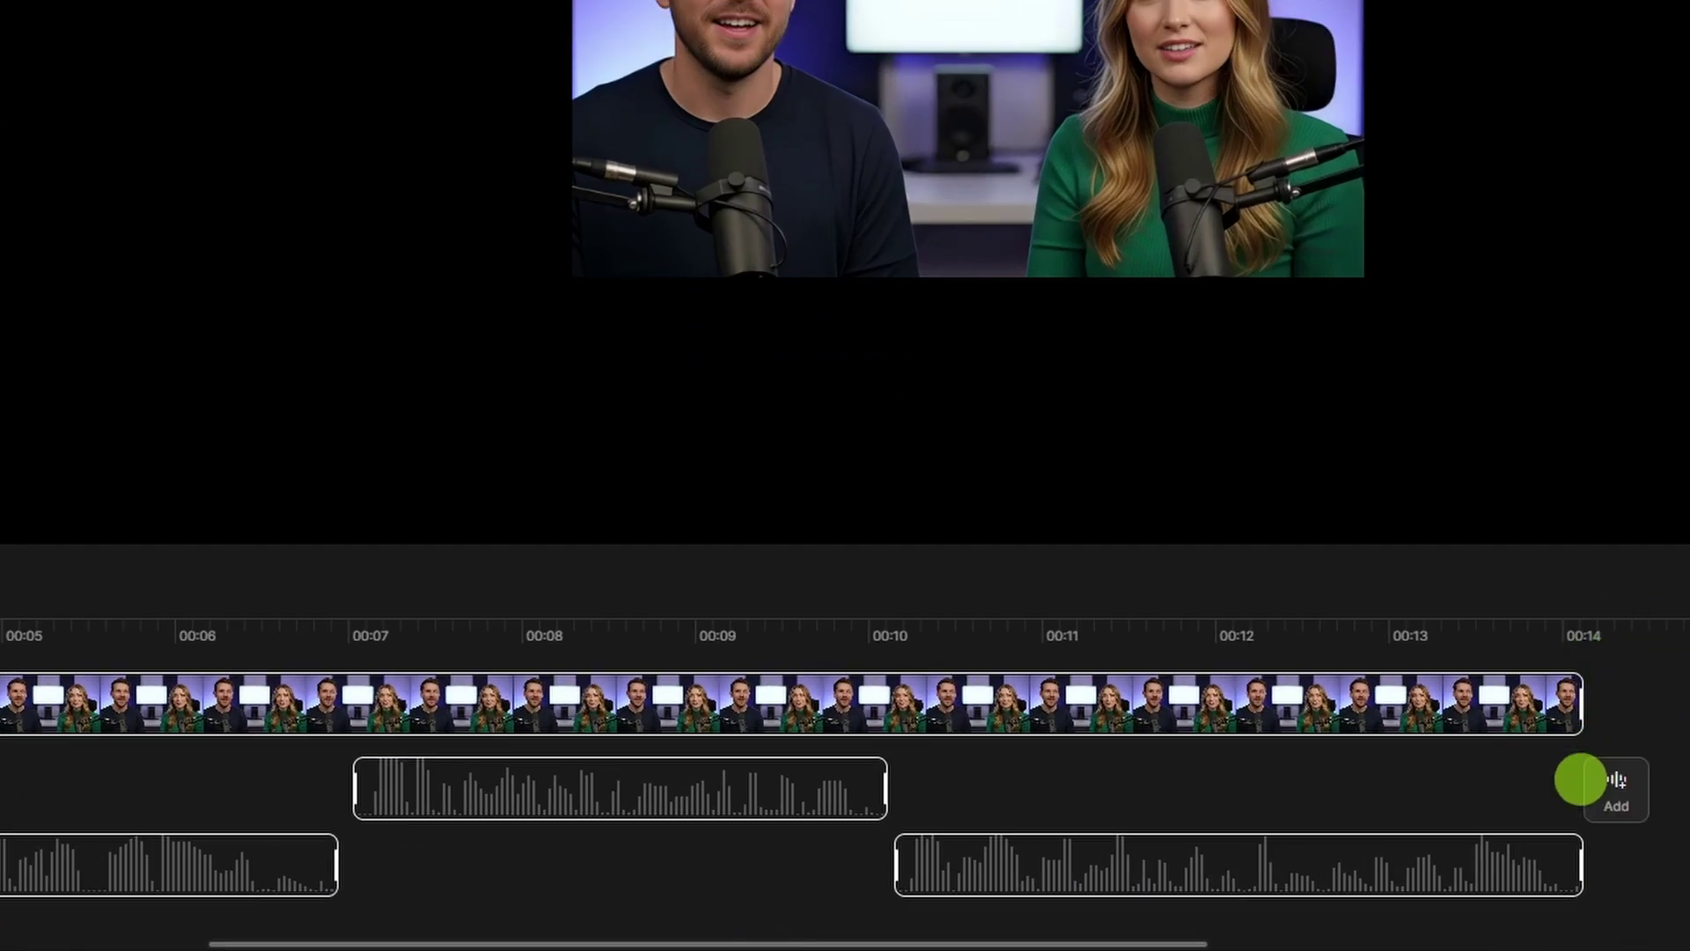
{"action": "mouse_move", "coordinate": [1602, 806]}
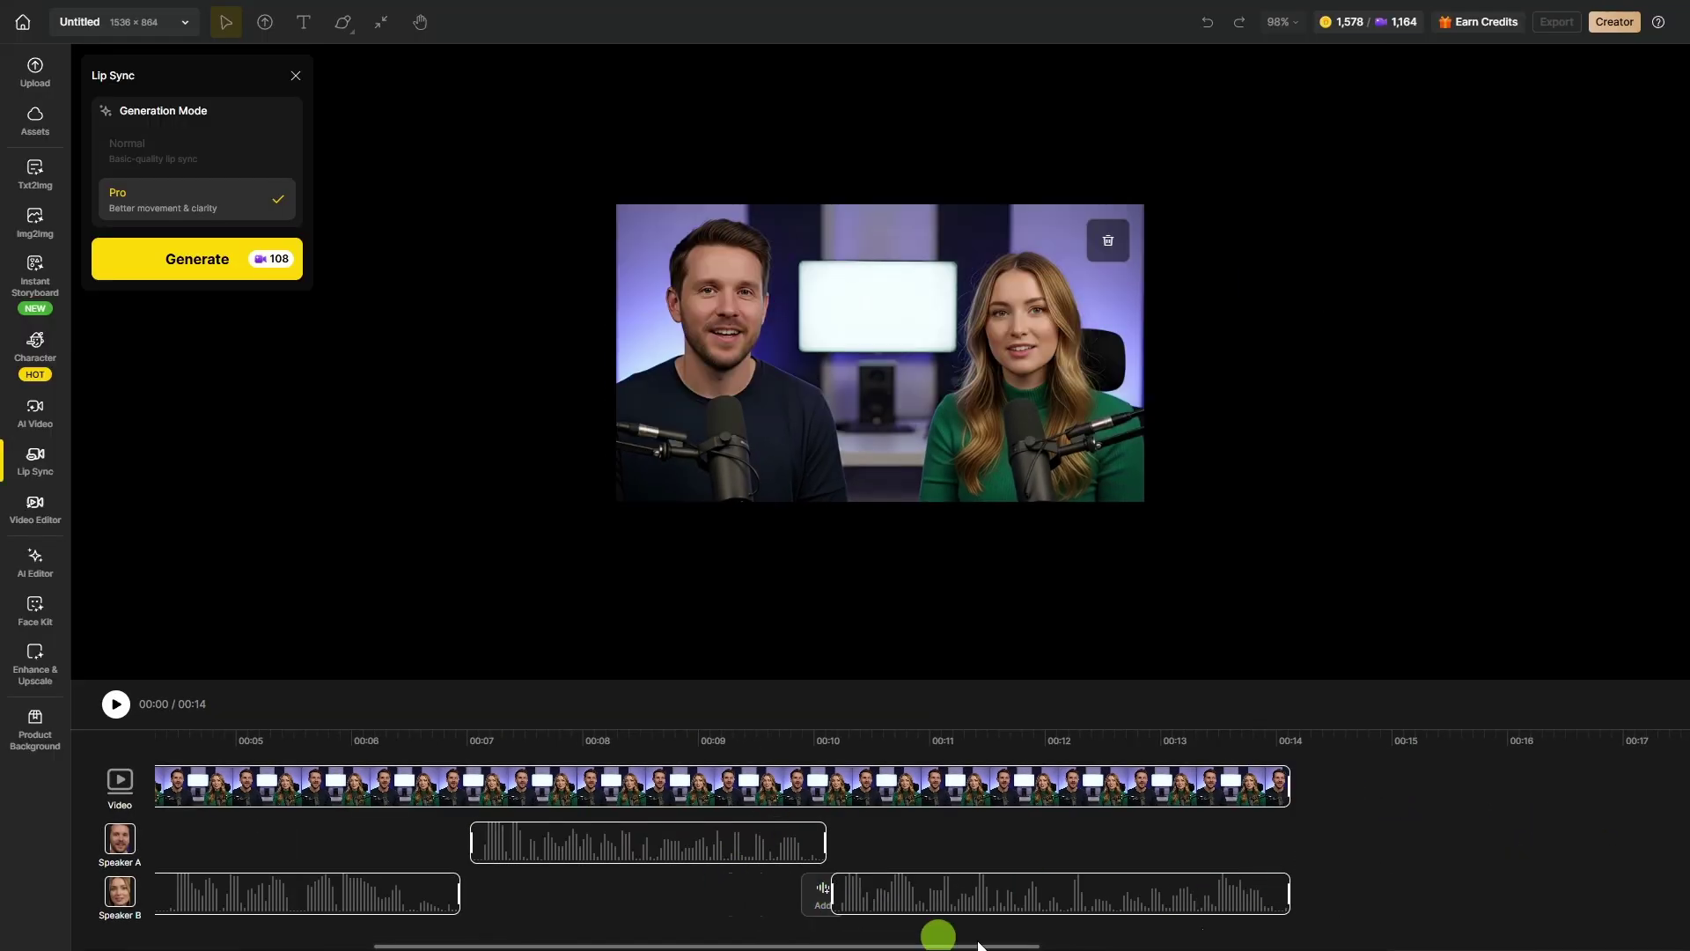
{"action": "mouse_move", "coordinate": [626, 848]}
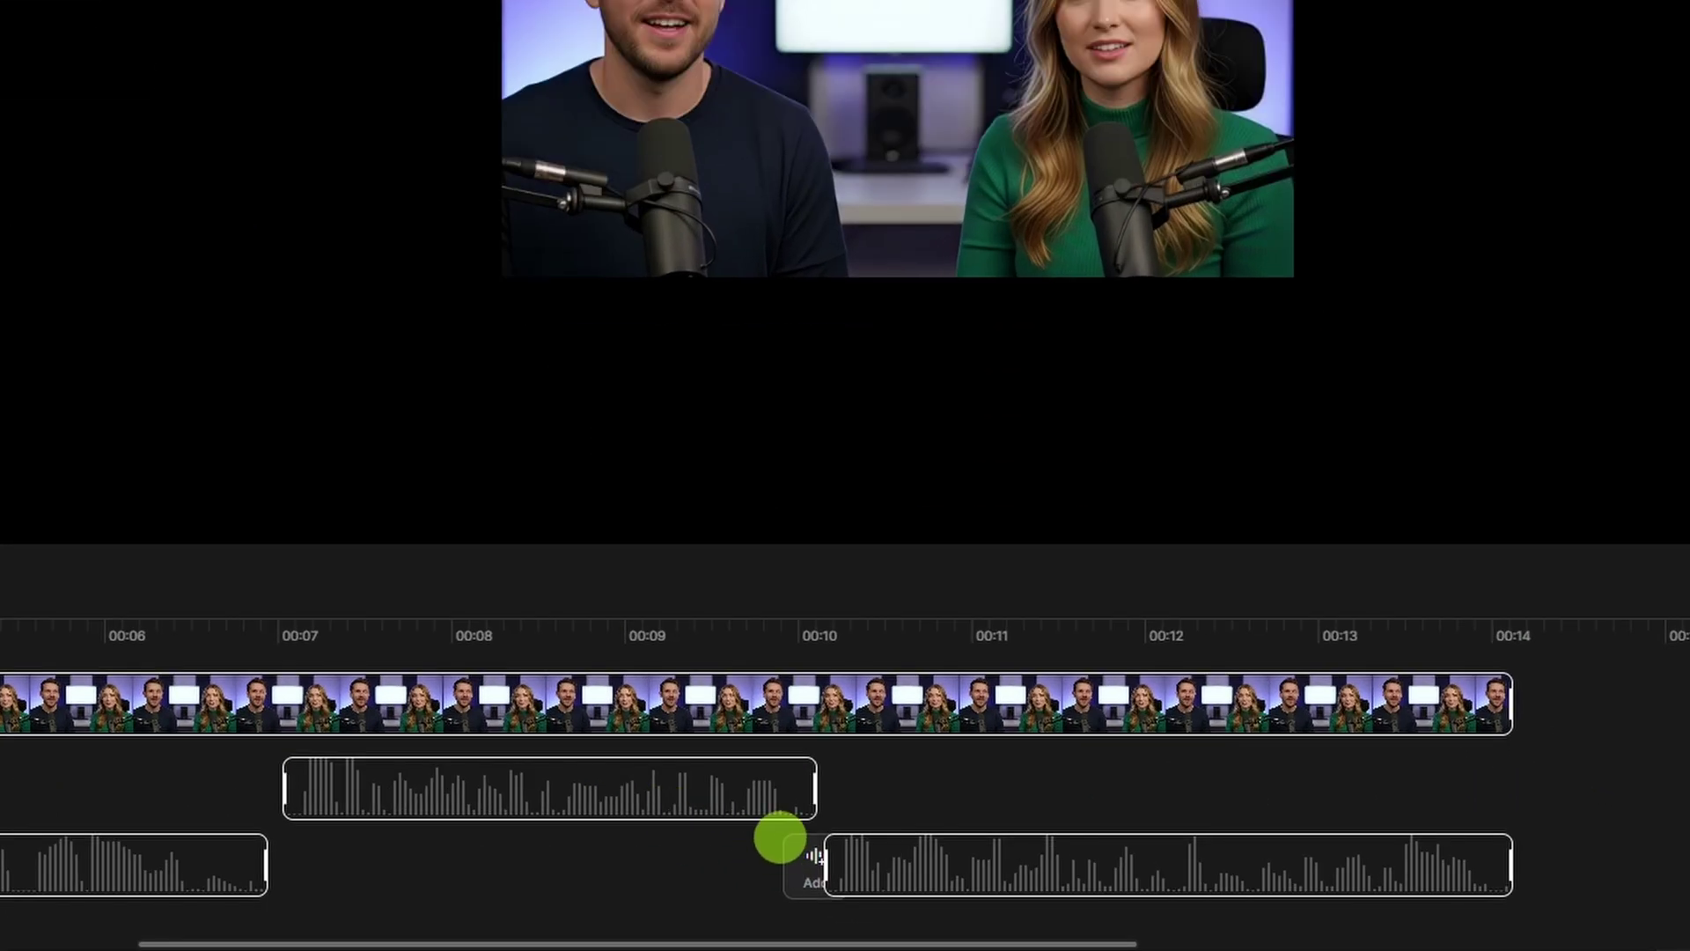
{"action": "left_click_drag", "start_coordinate": [811, 788], "coordinate": [748, 793]}
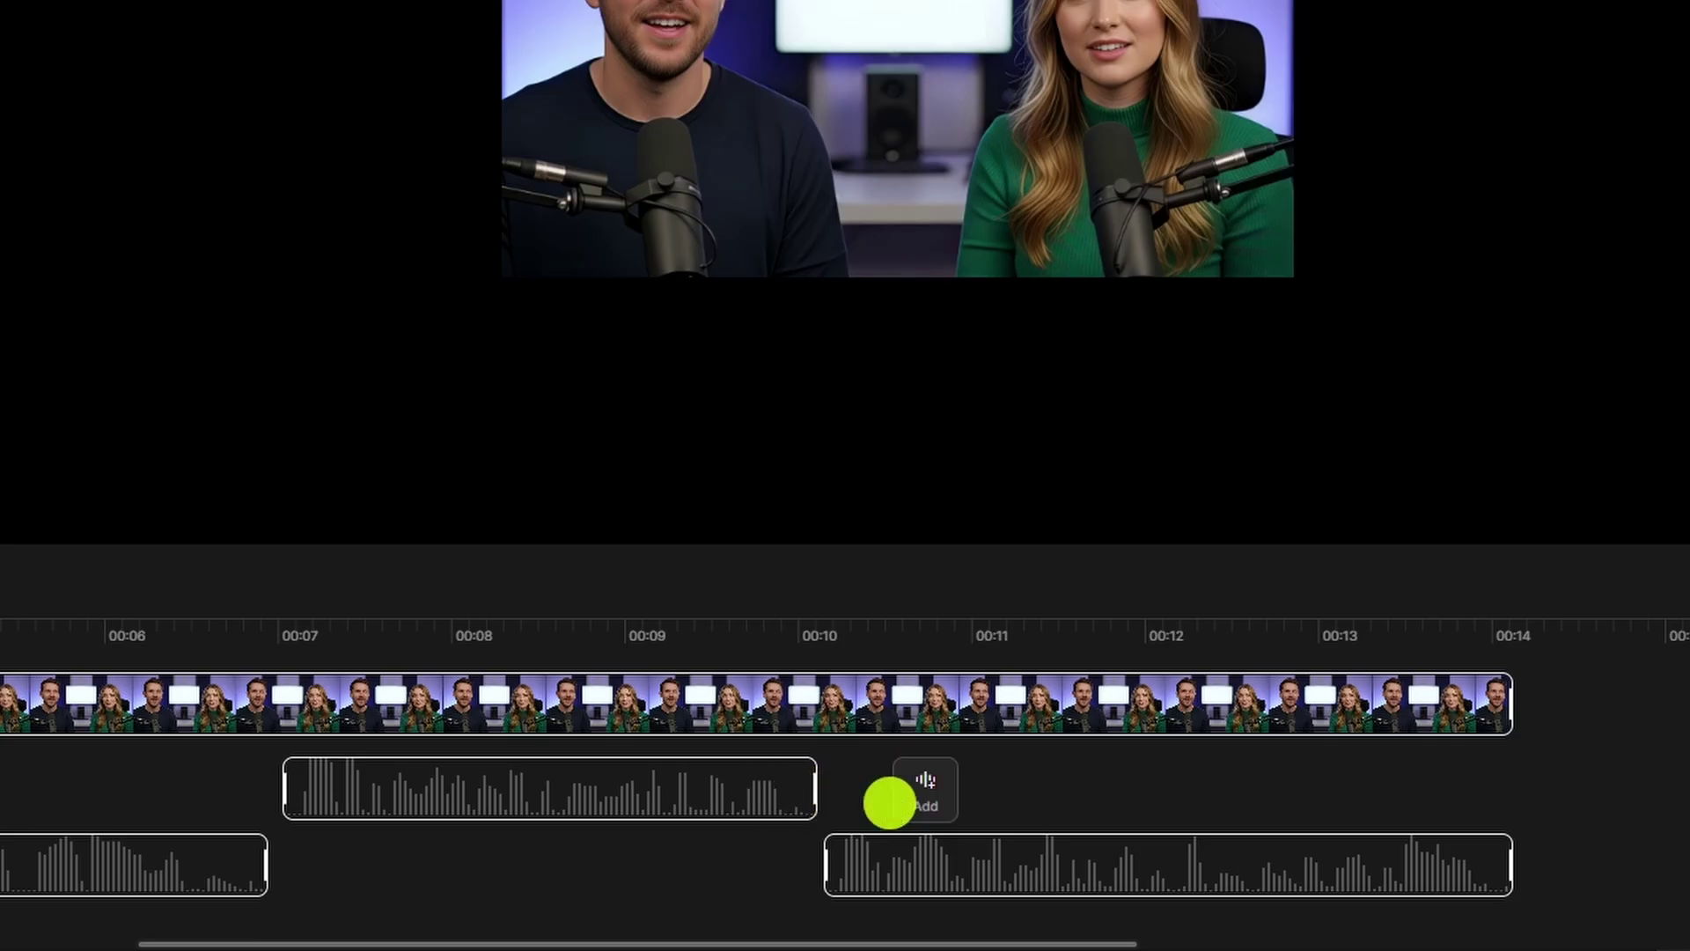
{"action": "mouse_move", "coordinate": [728, 789]}
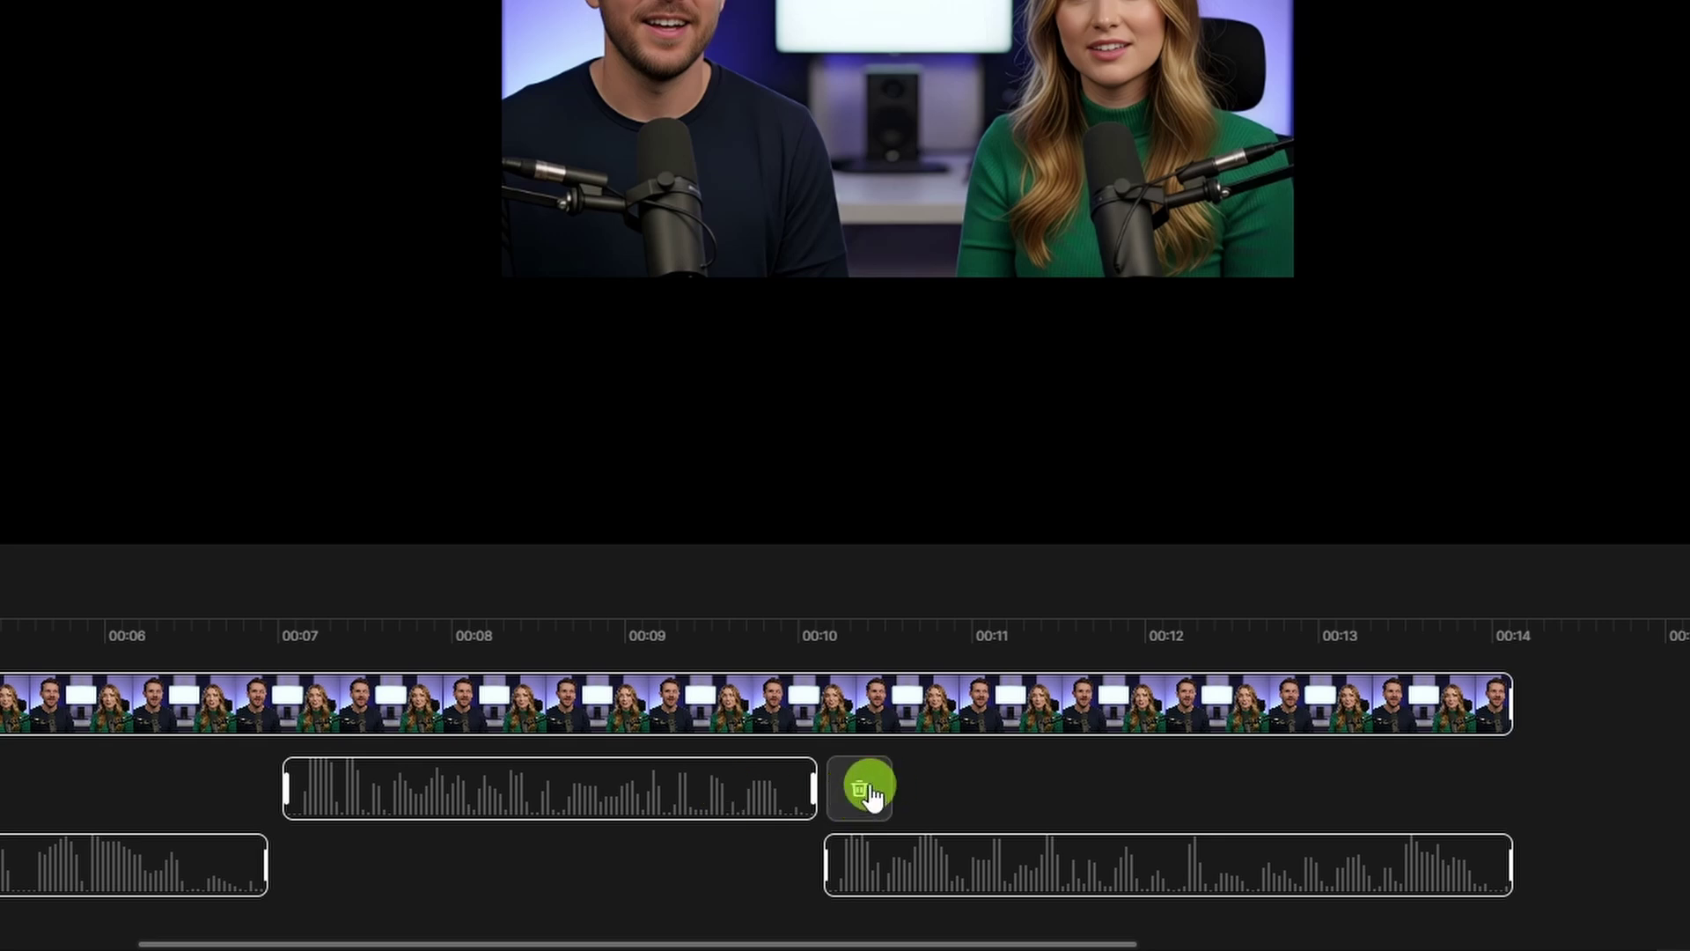
{"action": "left_click_drag", "start_coordinate": [686, 931], "coordinate": [0, 937]}
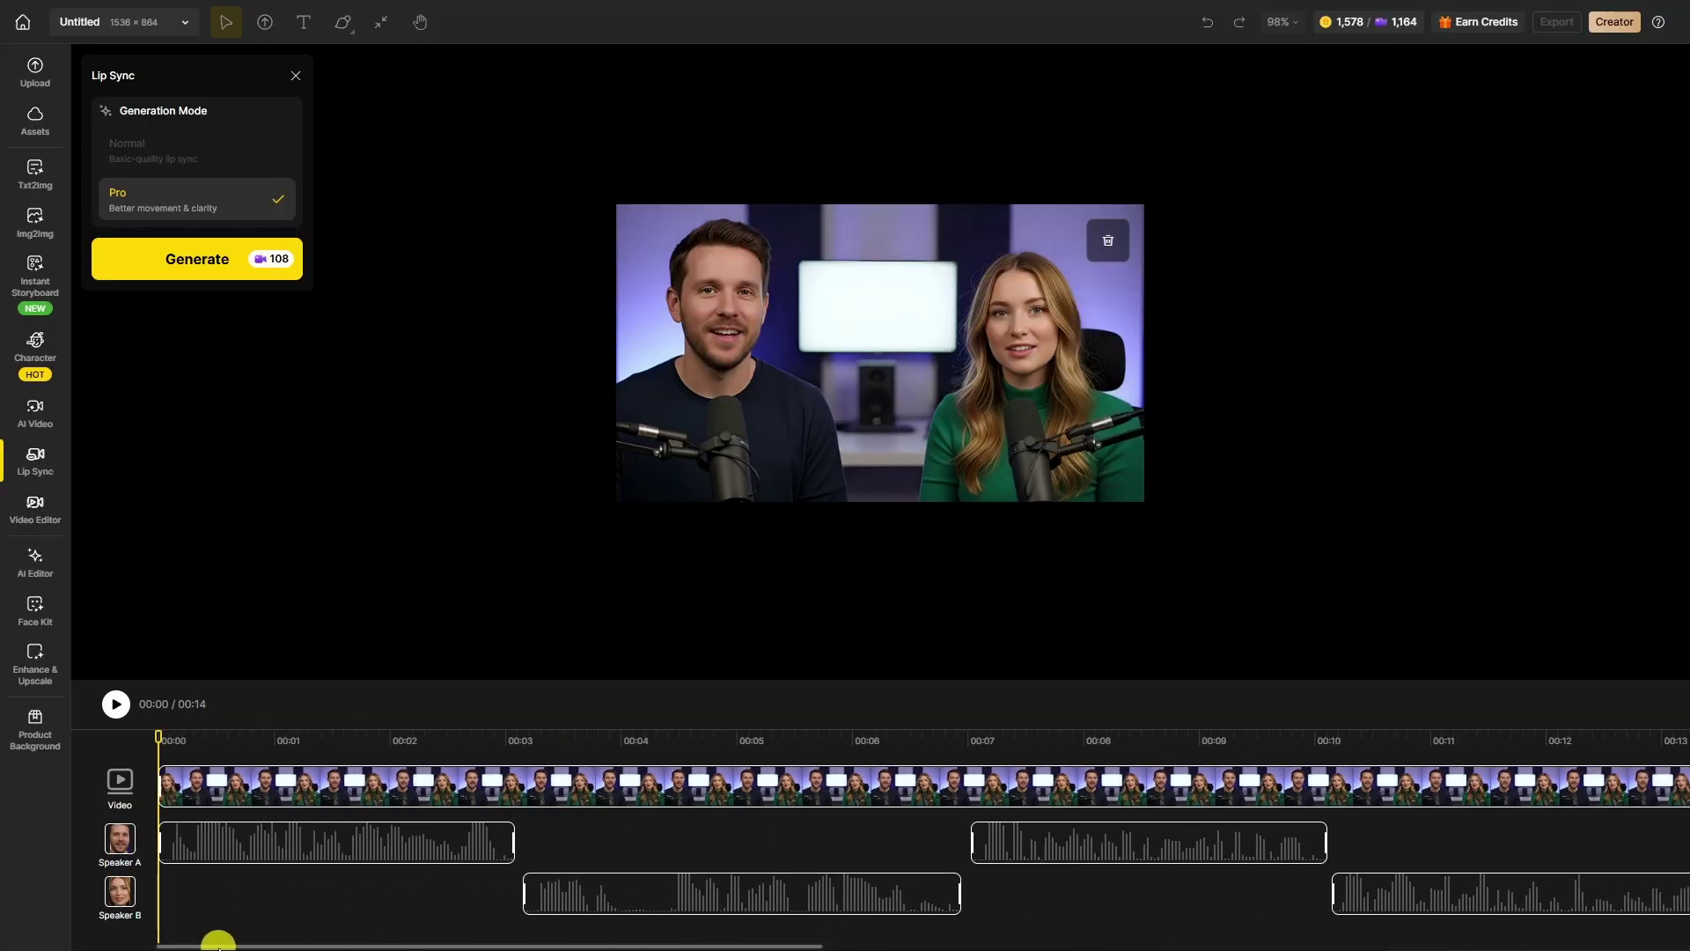
Generate the Pro-mode 720P lip-synced video of the two hosts
{"action": "left_click", "coordinate": [206, 267]}
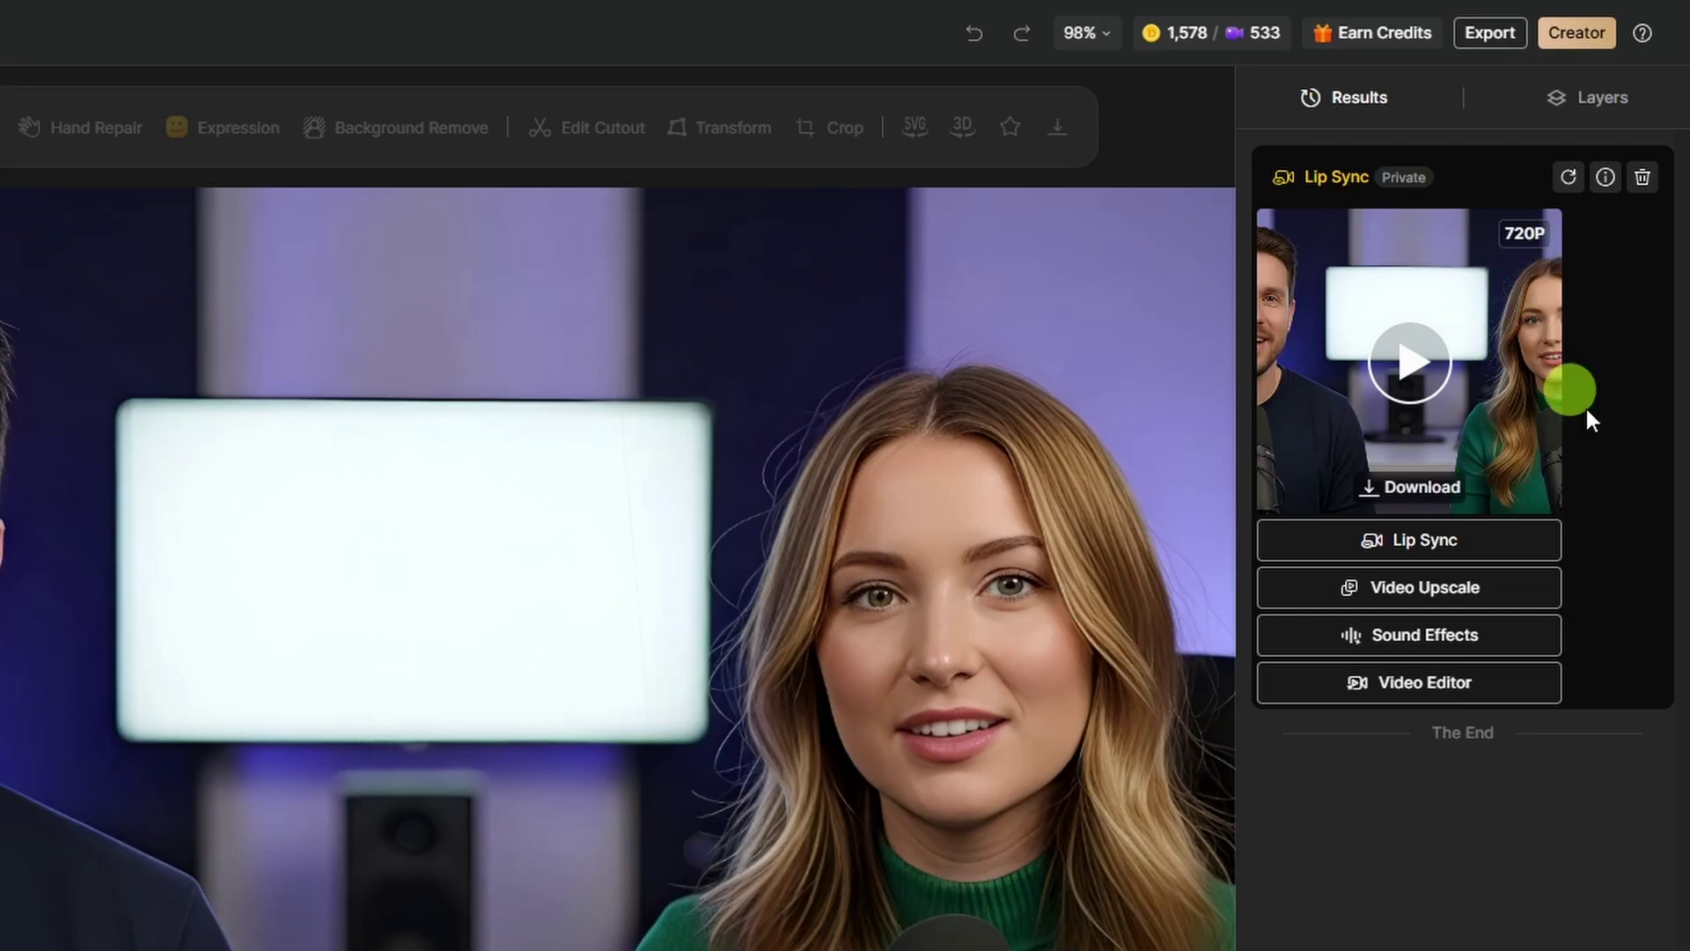
{"action": "left_click", "coordinate": [1503, 579]}
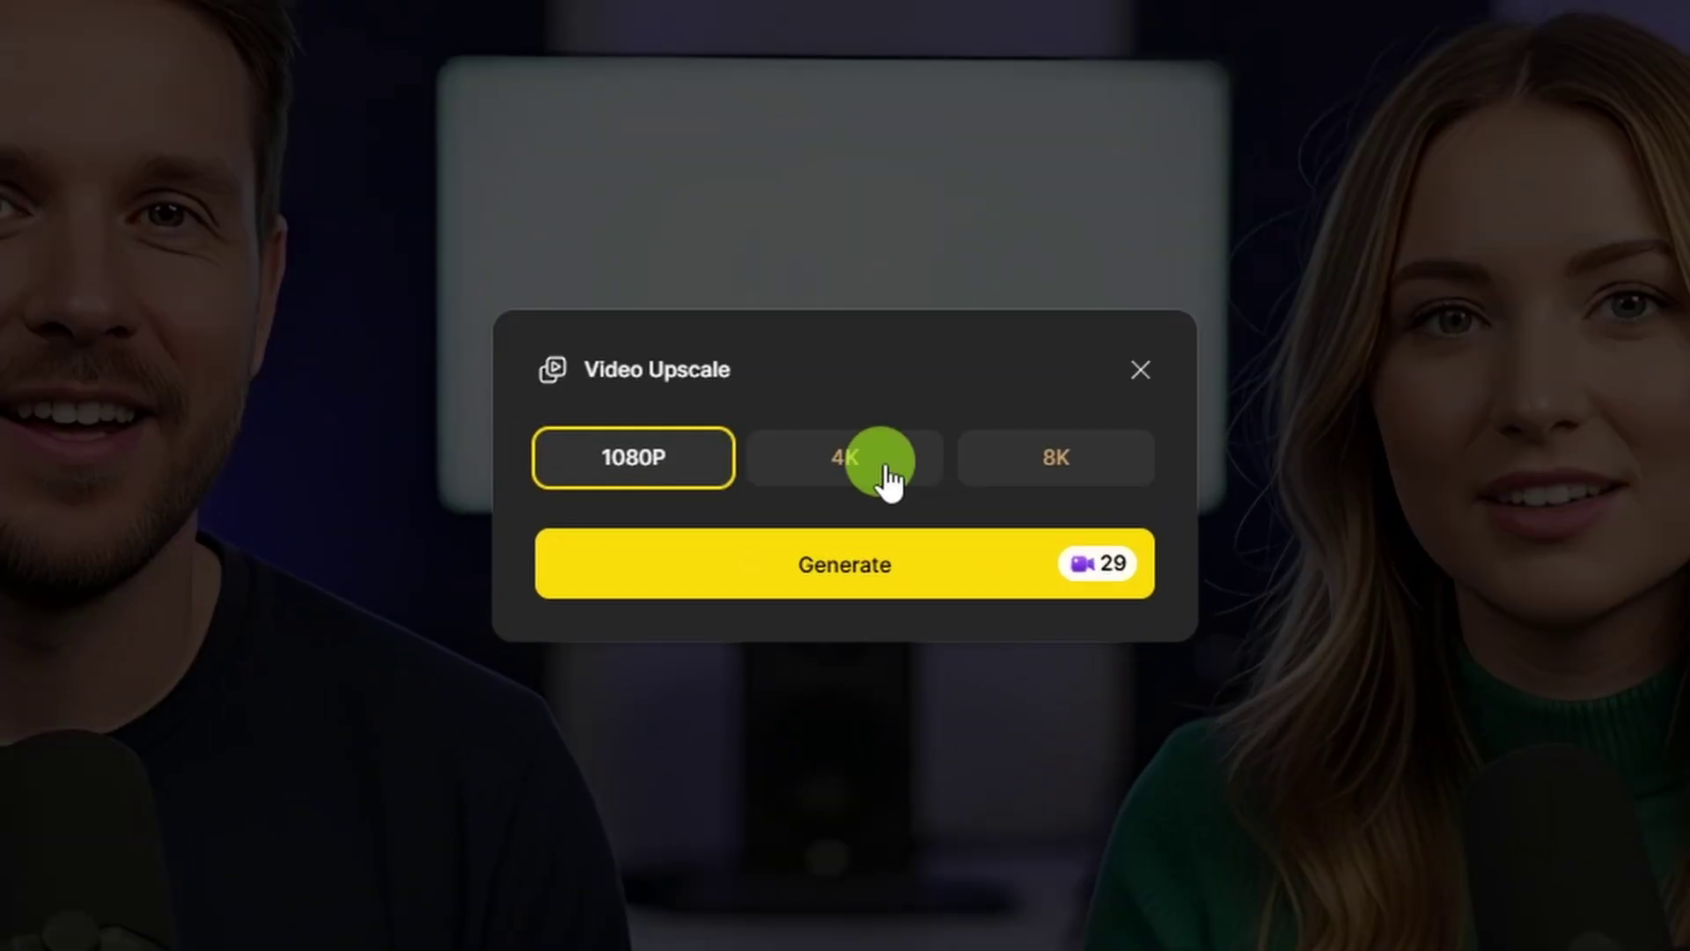
{"action": "left_click", "coordinate": [455, 713]}
{"action": "left_click", "coordinate": [1080, 479]}
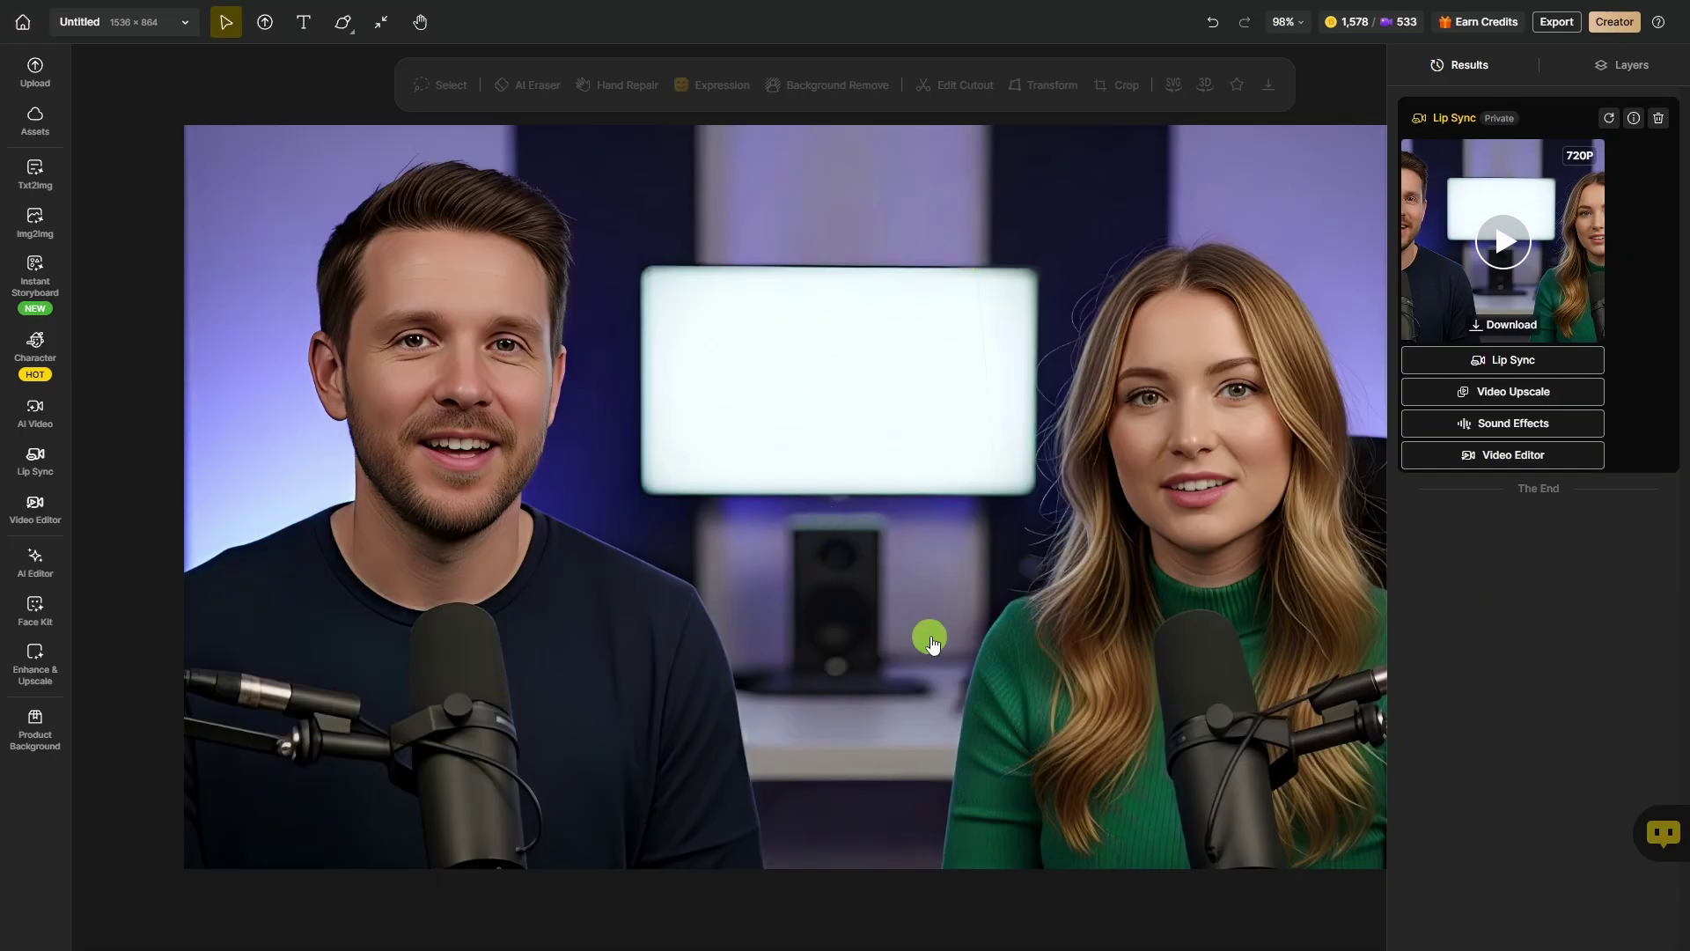
{"action": "left_click", "coordinate": [928, 635]}
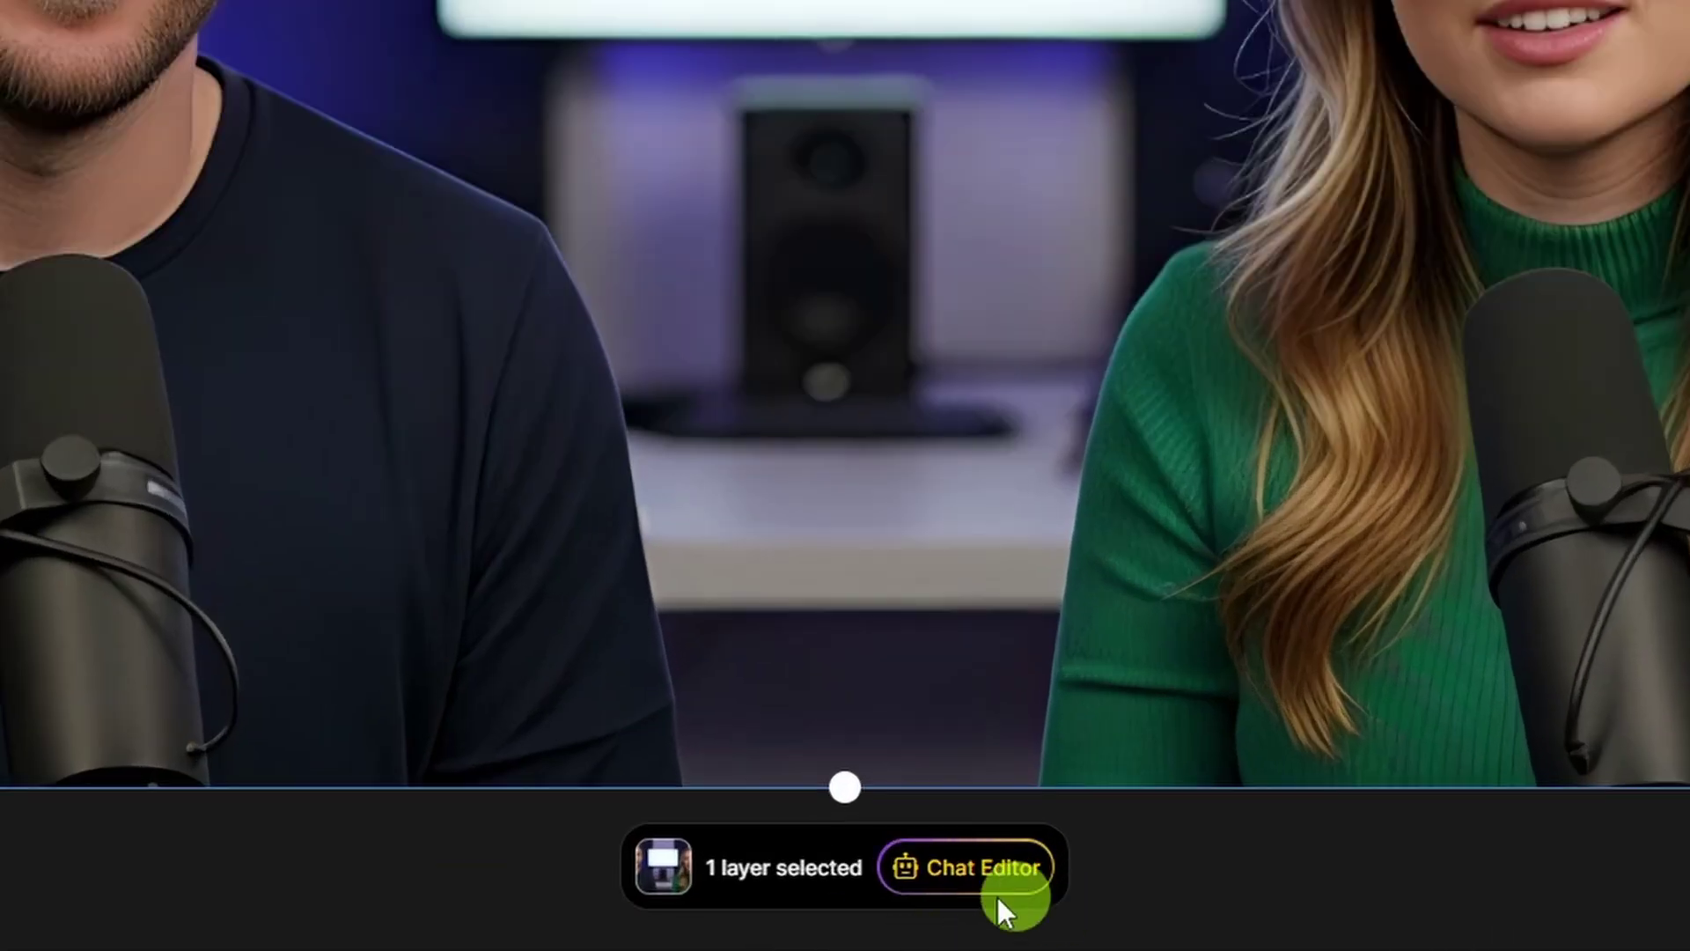
Add an "AI" logo to the background white screen with Nano Banana and send the result to Lip Sync
{"action": "left_click", "coordinate": [995, 885]}
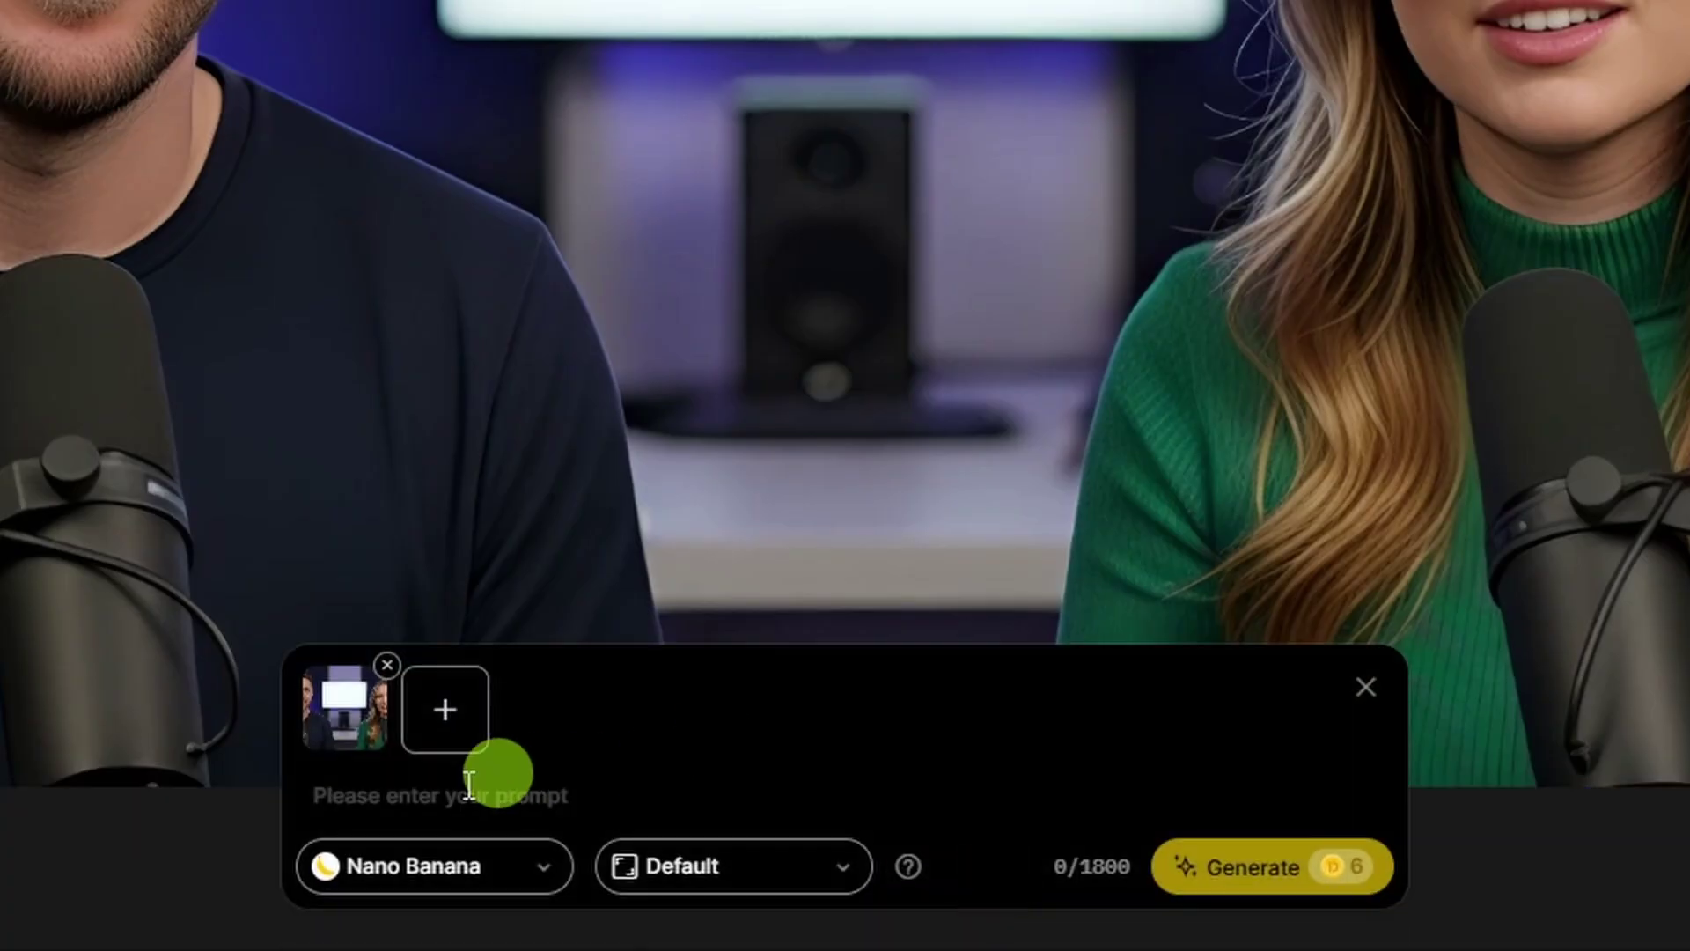
{"action": "left_click", "coordinate": [427, 796]}
{"action": "type", "text": "Put an \"AI\" logo on the white screen in the background."}
{"action": "left_click", "coordinate": [528, 868]}
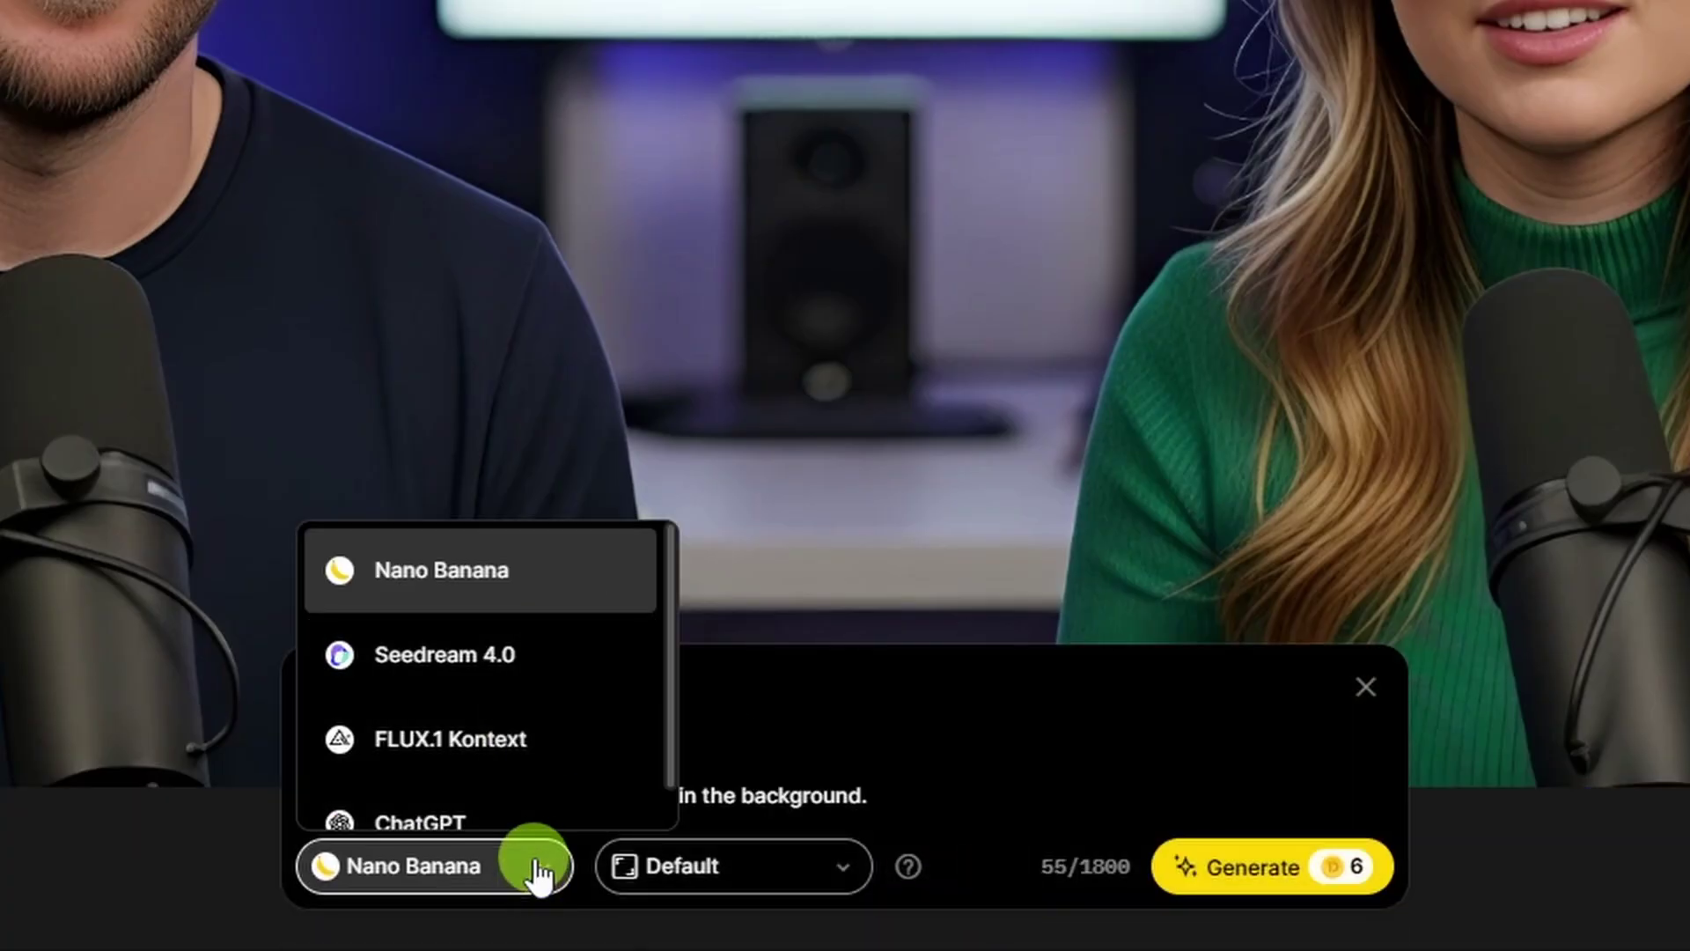
{"action": "left_click", "coordinate": [540, 868]}
{"action": "left_click", "coordinate": [1309, 885]}
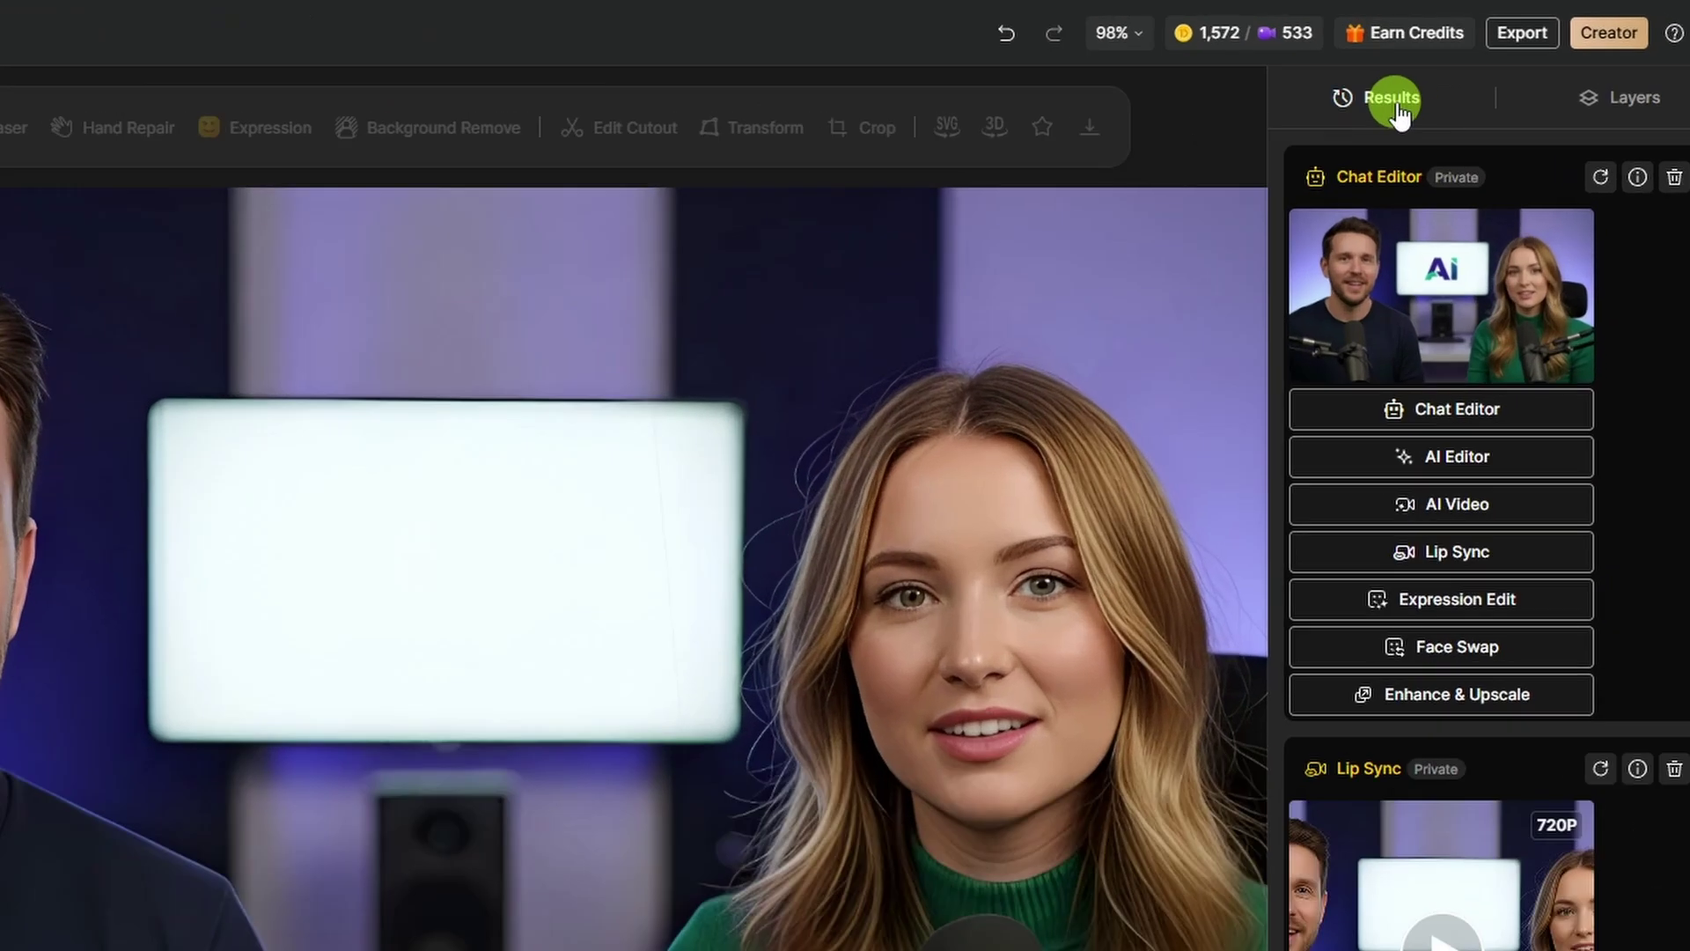
{"action": "left_click", "coordinate": [1450, 300]}
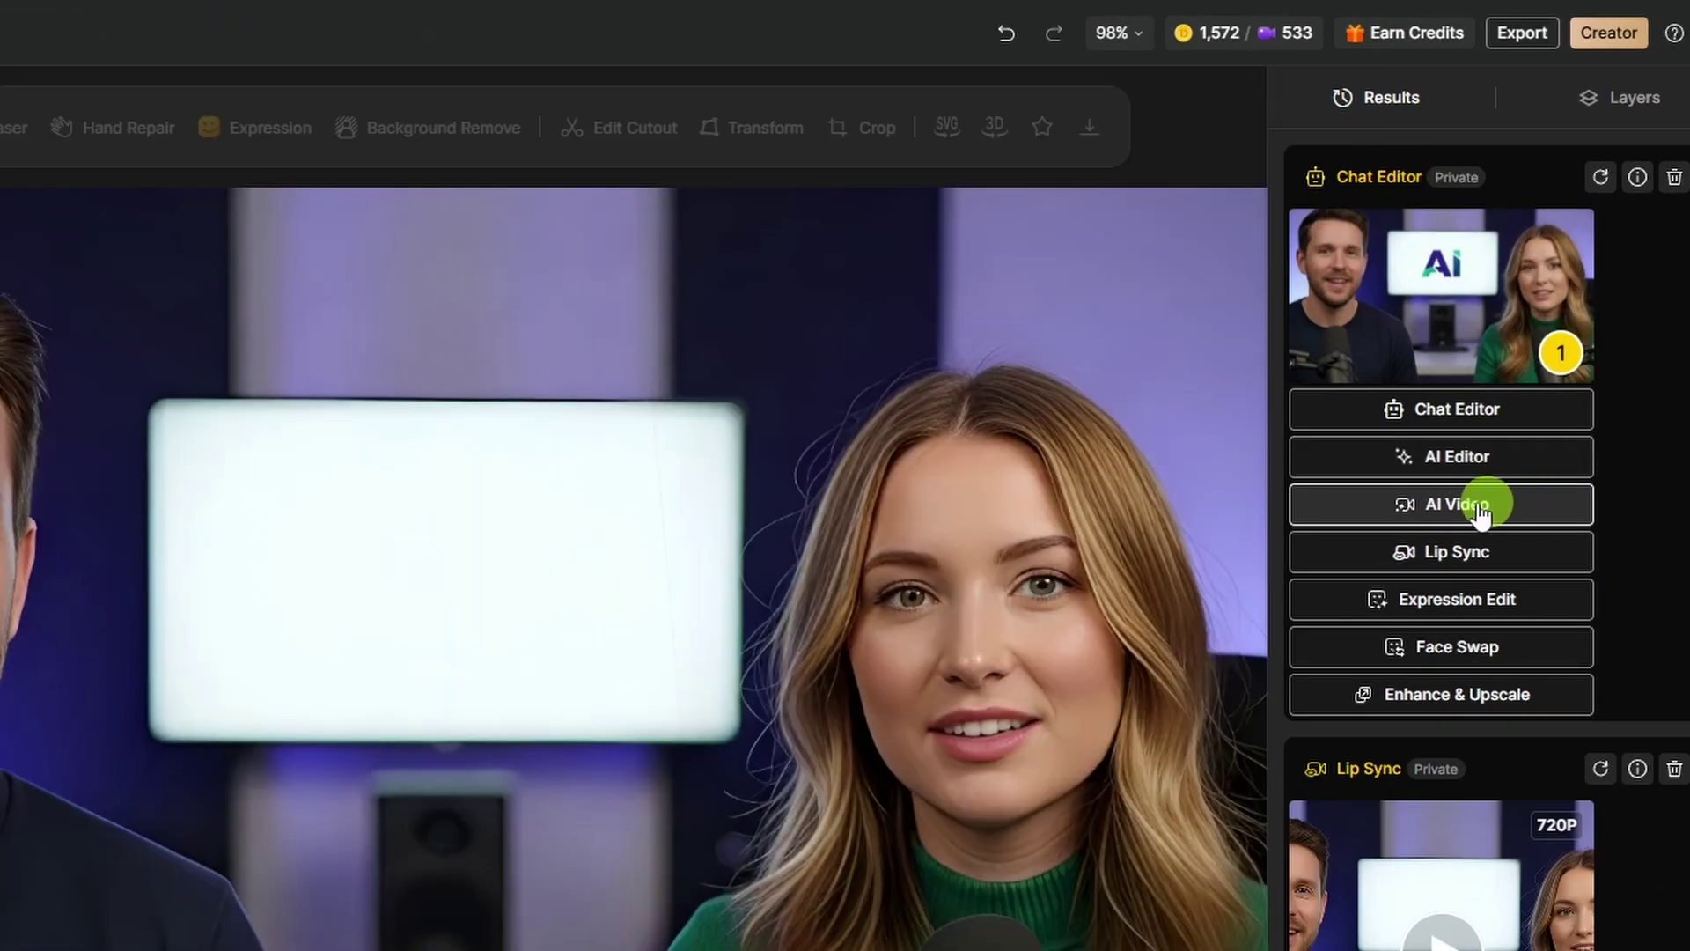
{"action": "left_click", "coordinate": [1534, 551]}
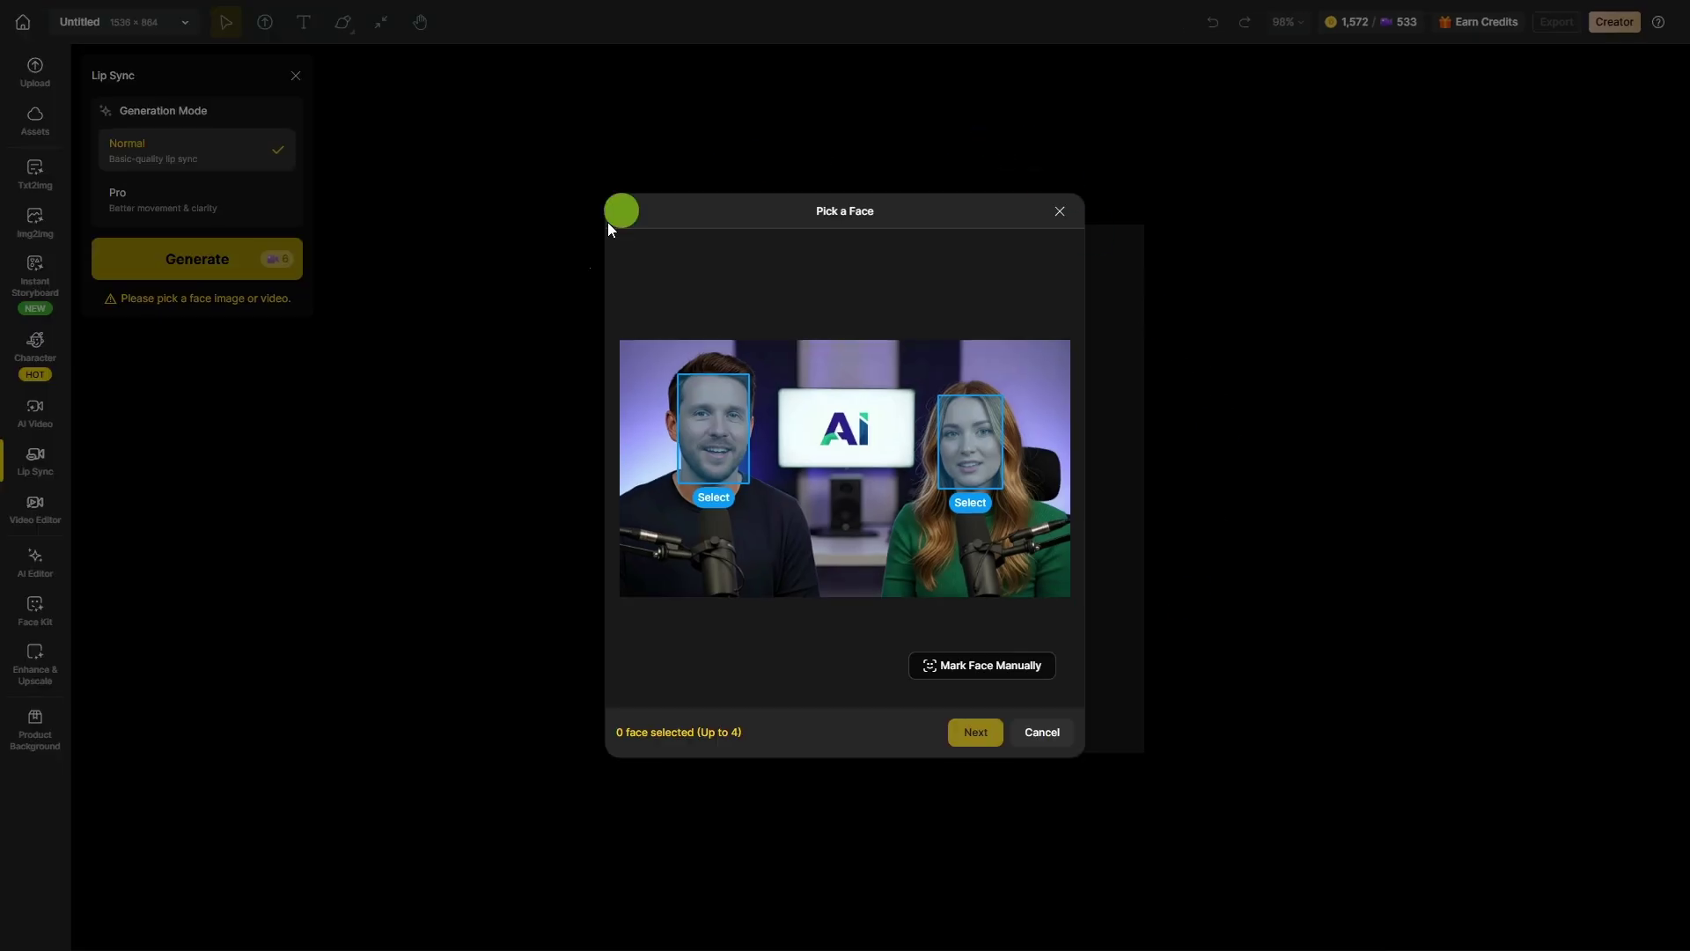